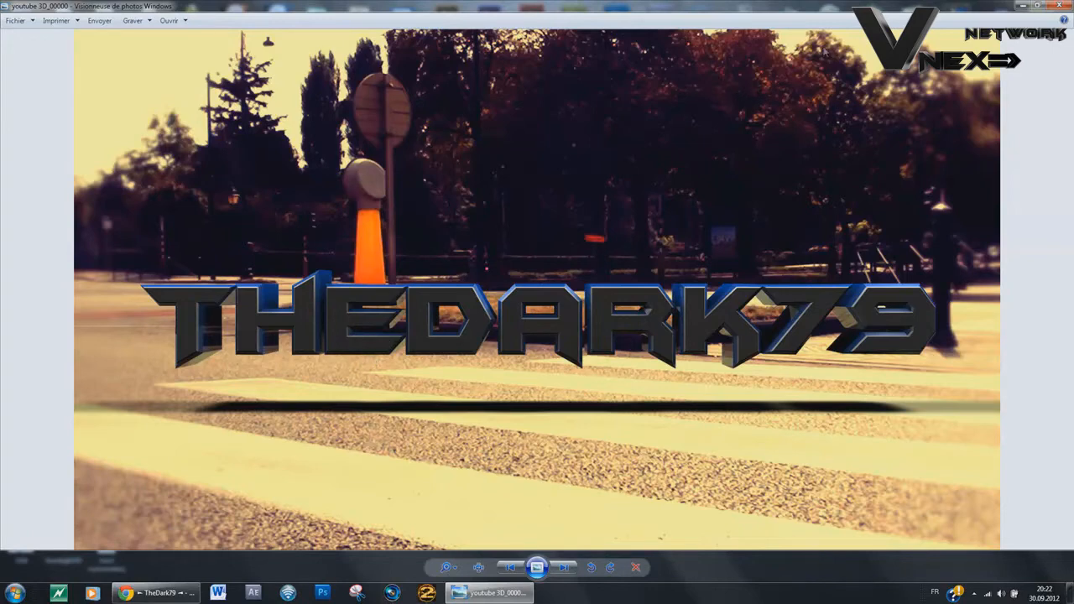
Step: Close the finished example render and view the HDlooks_00000 background image from the desktop
{"action": "left_click", "coordinate": [1066, 6]}
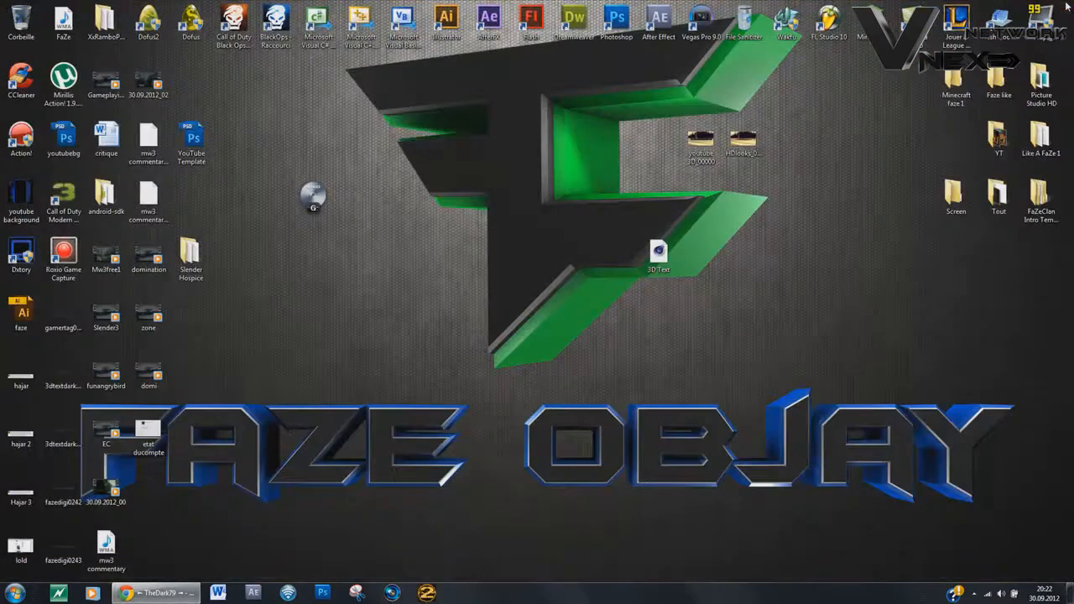
{"action": "double_click", "coordinate": [756, 138]}
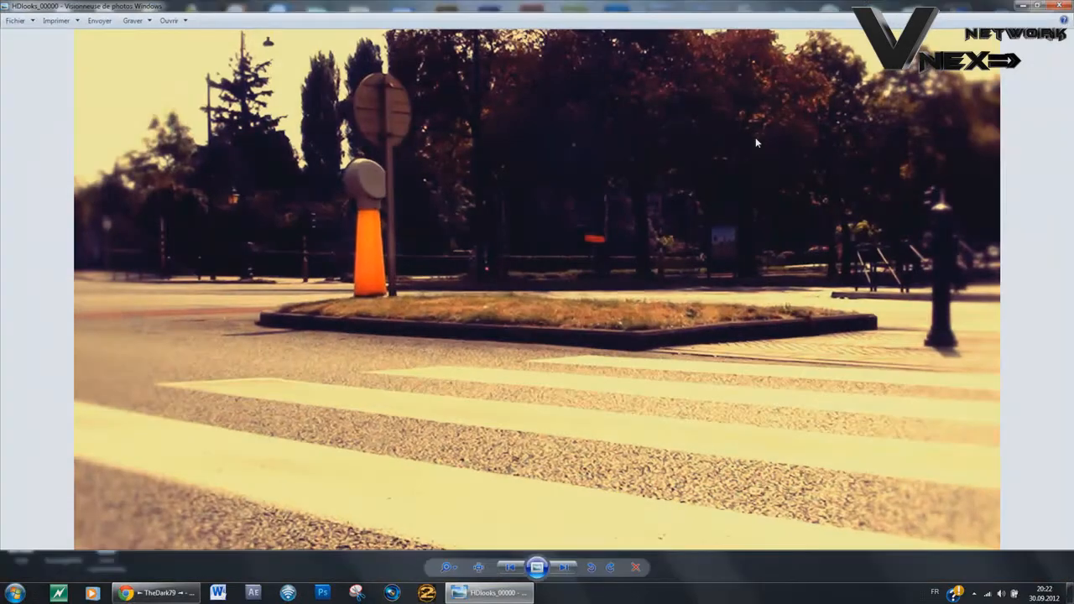
{"action": "left_click", "coordinate": [1060, 5]}
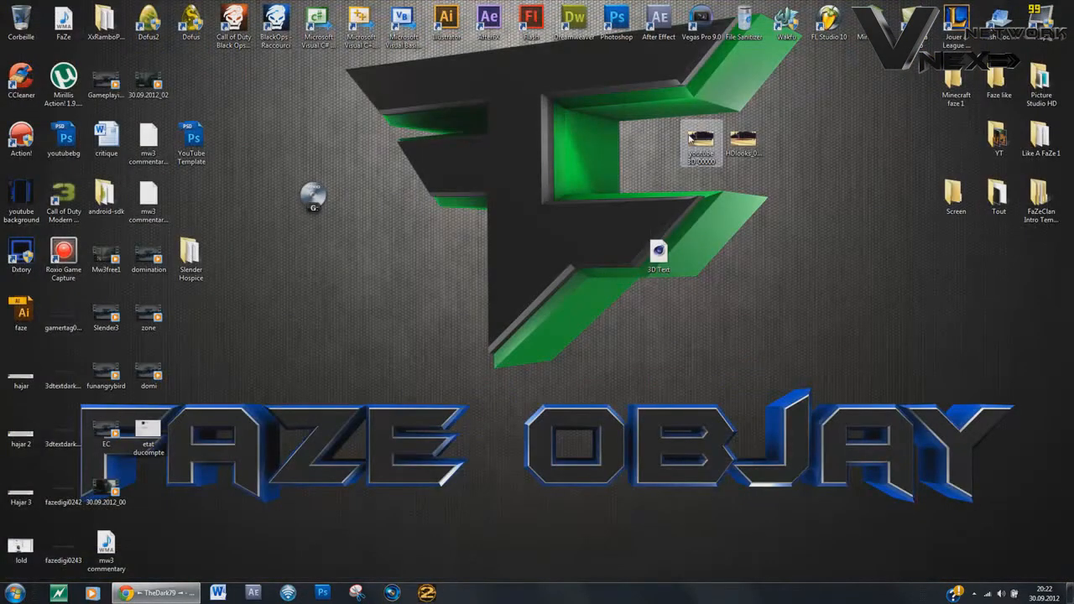
Step: Open the 3D Text file in CINEMA 4D and create a new empty project in the Standard interface
{"action": "left_click", "coordinate": [659, 254]}
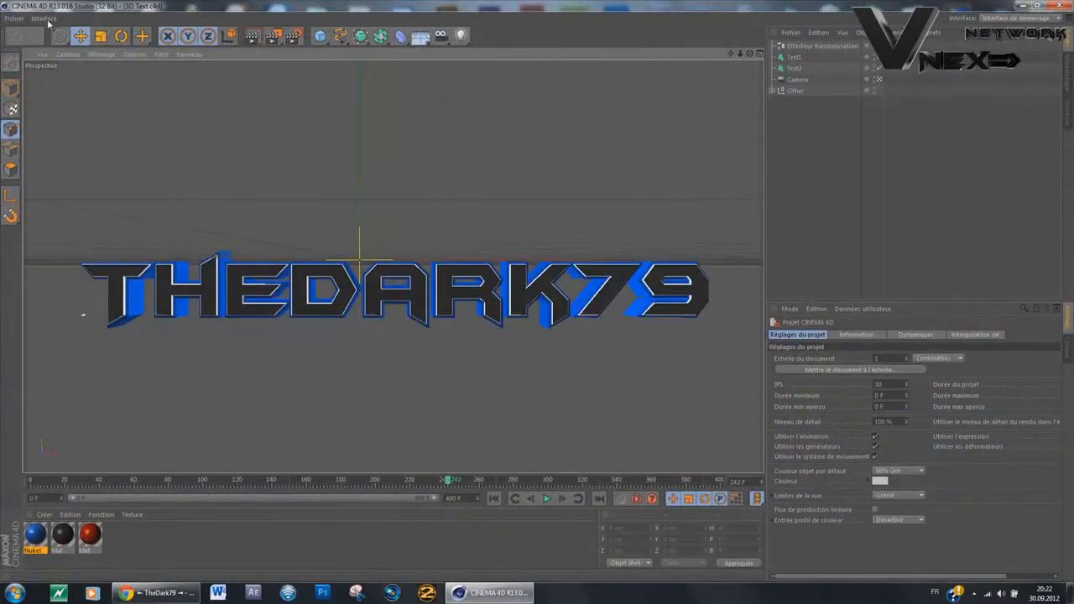
{"action": "left_click", "coordinate": [44, 18]}
{"action": "left_click", "coordinate": [65, 205]}
{"action": "left_click", "coordinate": [15, 18]}
{"action": "left_click", "coordinate": [28, 36]}
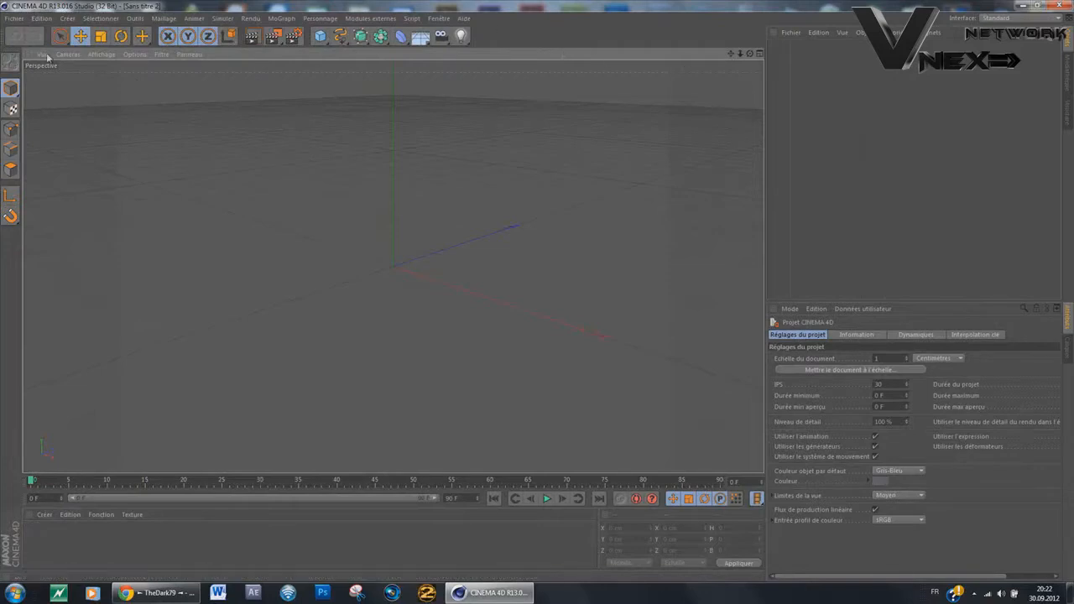
Step: Set the render output size to 1920 x 1080 pixels in the render settings
{"action": "left_click", "coordinate": [293, 36]}
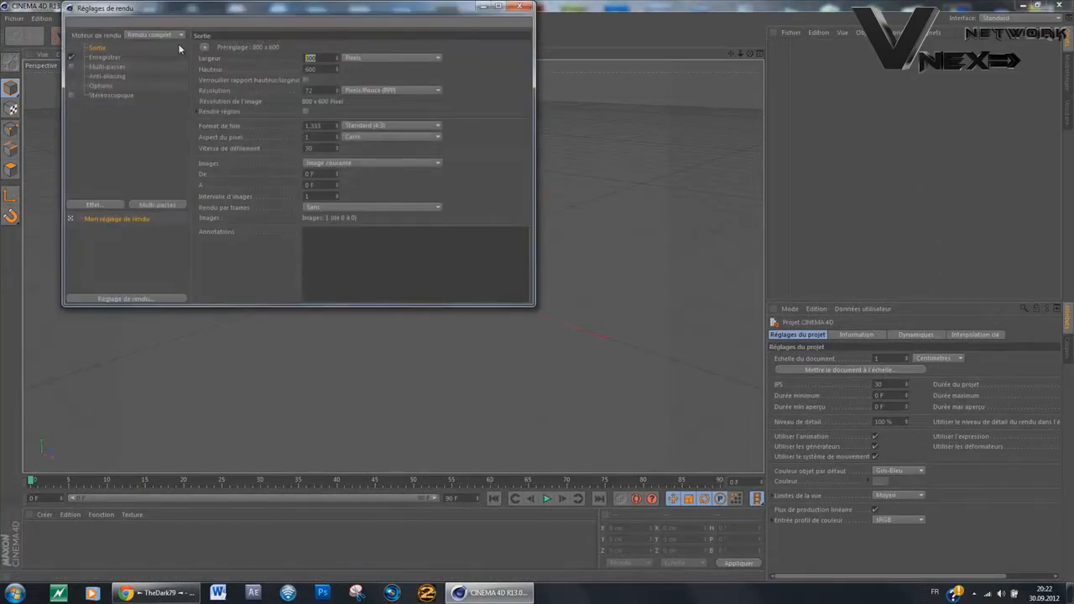
{"action": "left_click", "coordinate": [521, 5]}
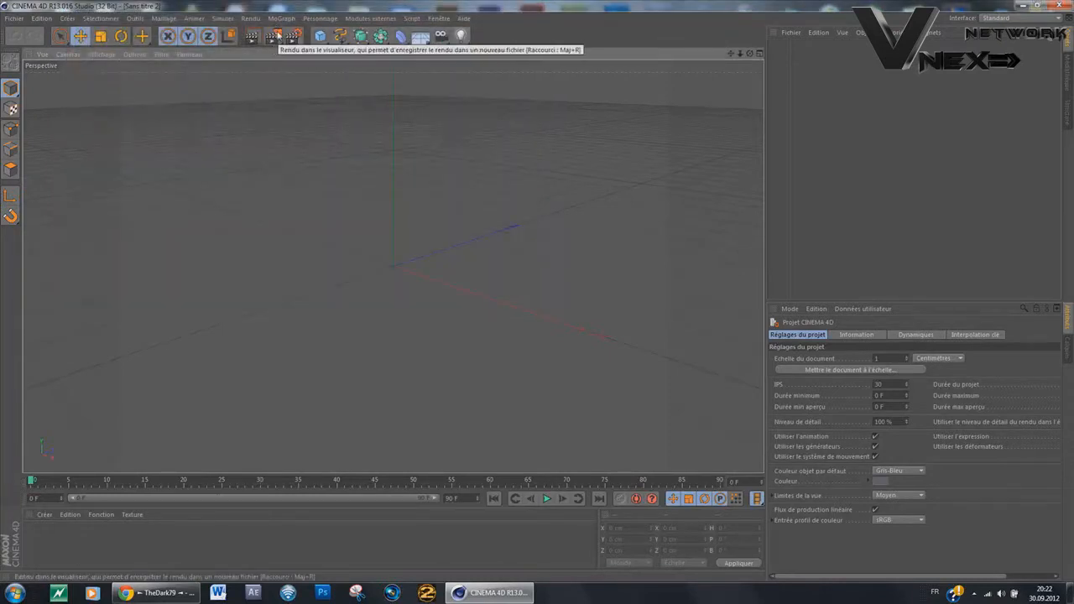
{"action": "left_click", "coordinate": [296, 35]}
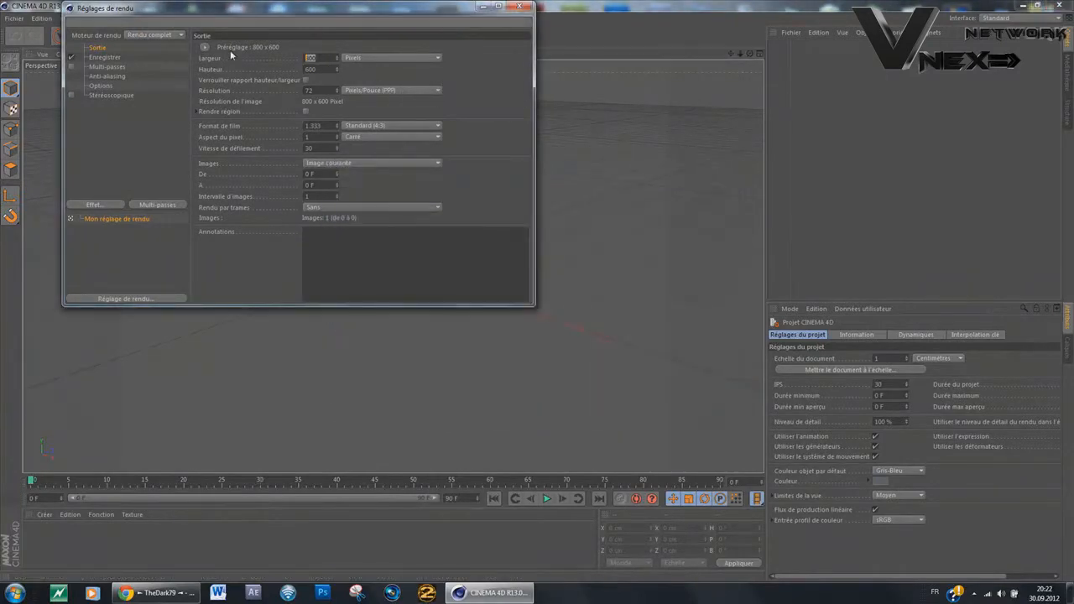
{"action": "key", "text": "Tab"}
{"action": "key", "text": "Tab"}
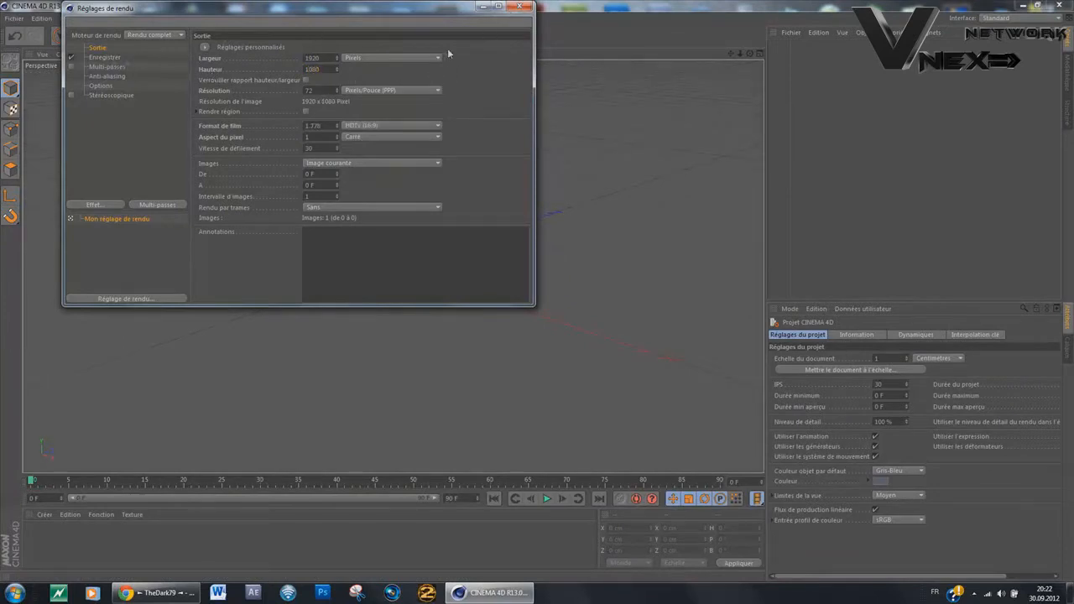
{"action": "left_click", "coordinate": [522, 7]}
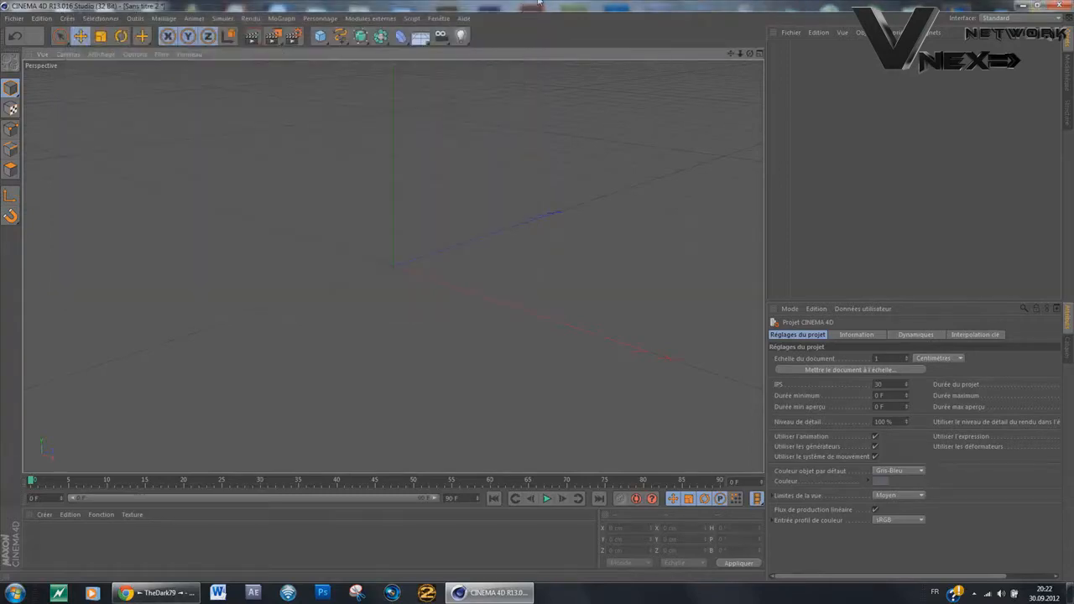
Step: Preview the HDlooks_00000 image from the desktop and move its icon down beside the 3D Text file
{"action": "left_click", "coordinate": [1022, 5]}
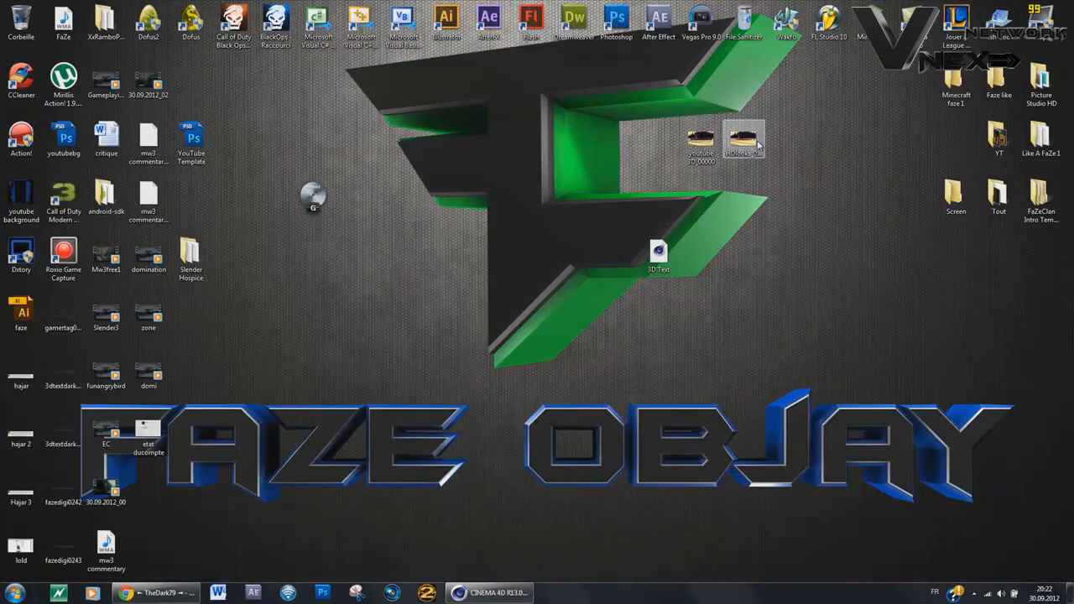
{"action": "double_click", "coordinate": [716, 146]}
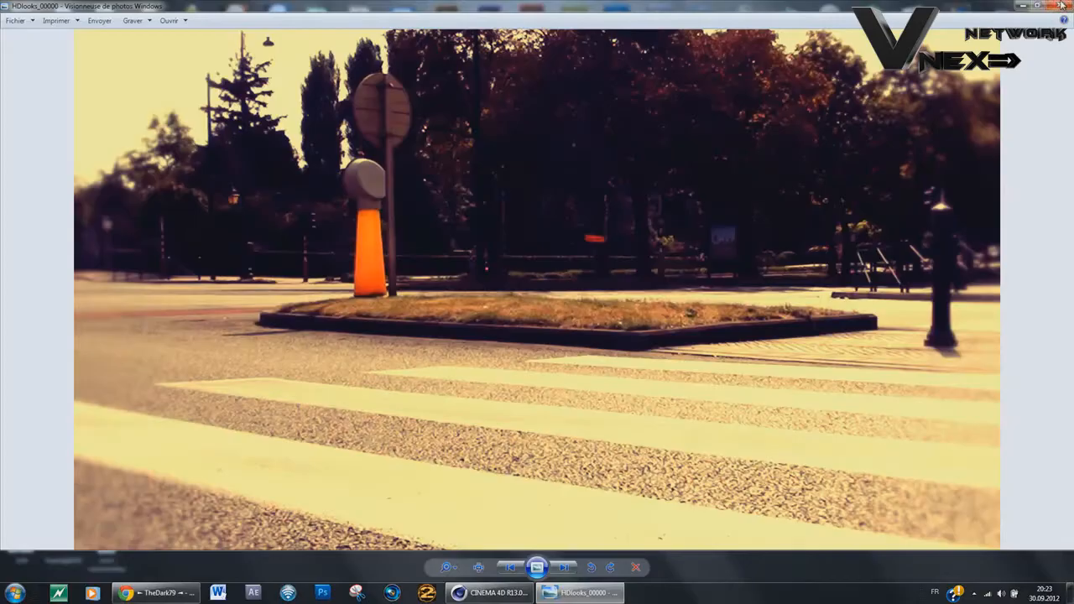
{"action": "left_click", "coordinate": [1061, 5]}
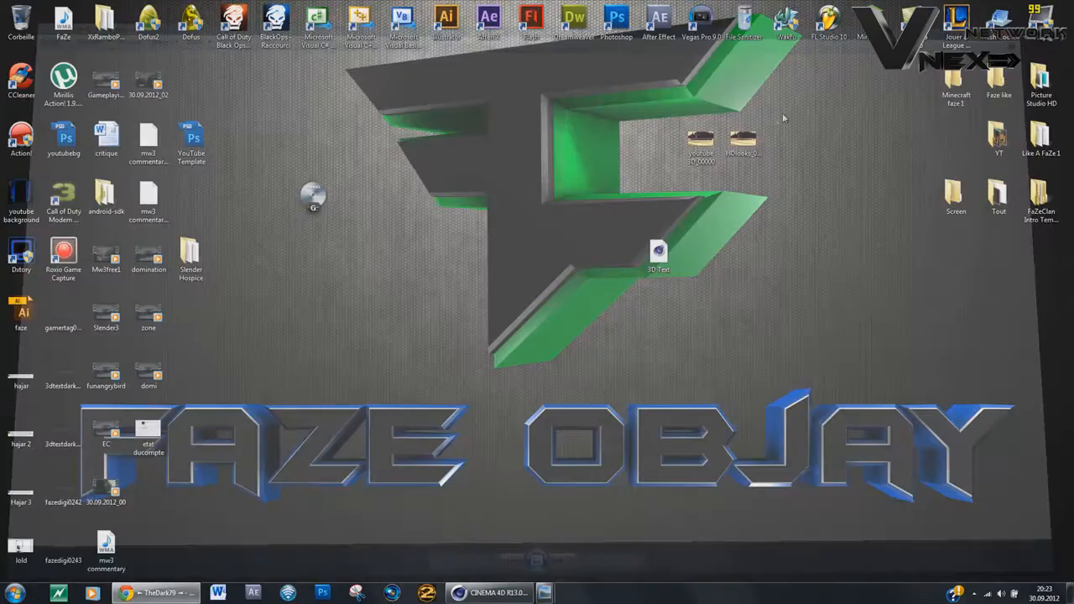
{"action": "left_click_drag", "start_coordinate": [753, 145], "coordinate": [759, 273]}
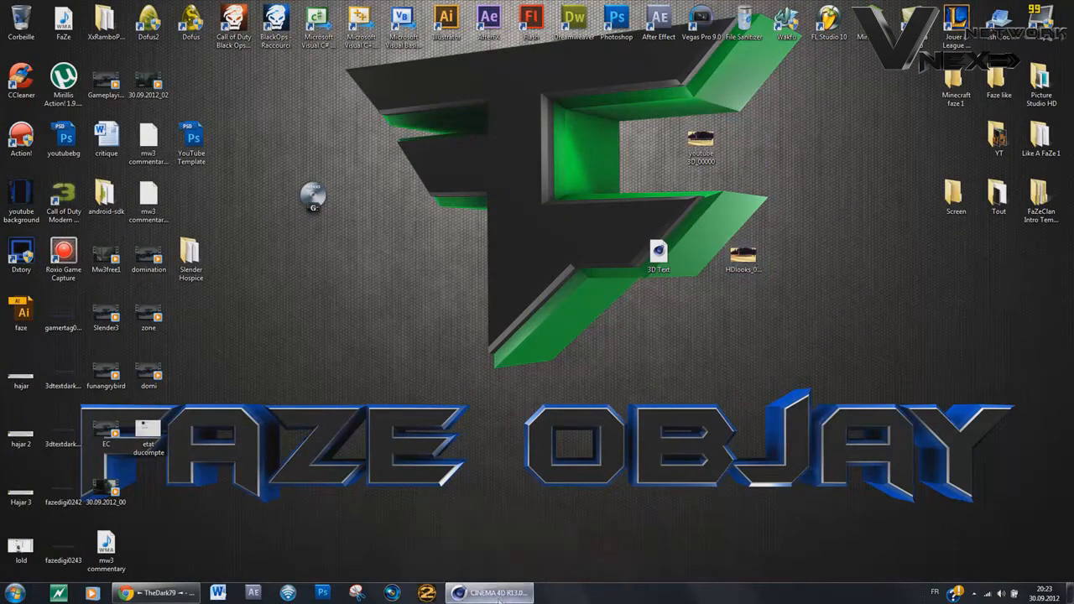
Step: Import the HDlooks_00000 image from the desktop into CINEMA 4D as a material, accepting a copy at the project location
{"action": "left_click", "coordinate": [495, 593]}
{"action": "left_click_drag", "start_coordinate": [342, 125], "coordinate": [429, 89], "text": "alt"}
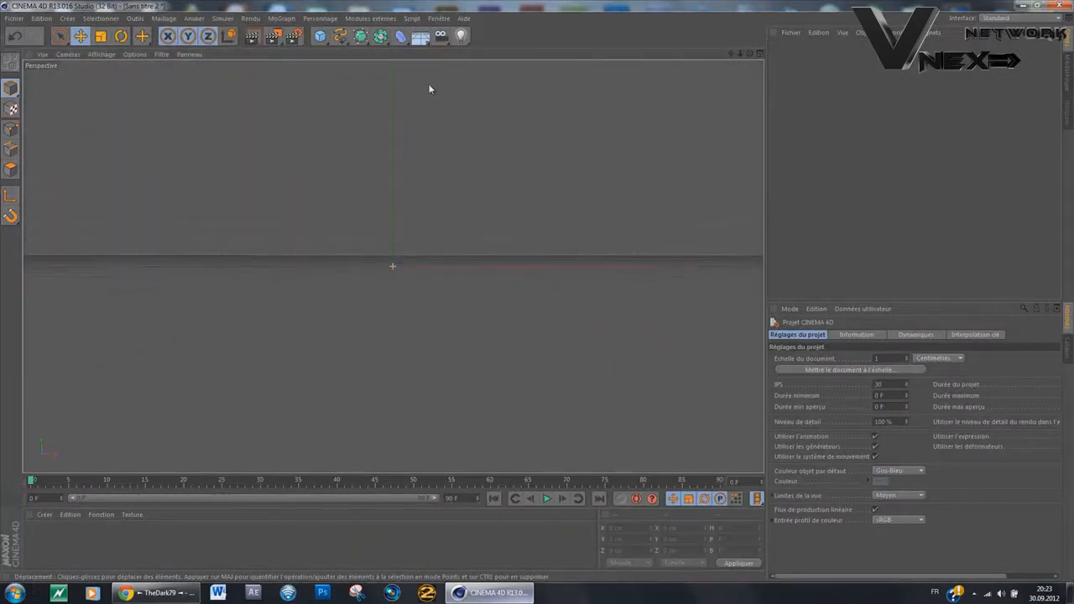
{"action": "left_click_drag", "start_coordinate": [420, 36], "coordinate": [478, 132]}
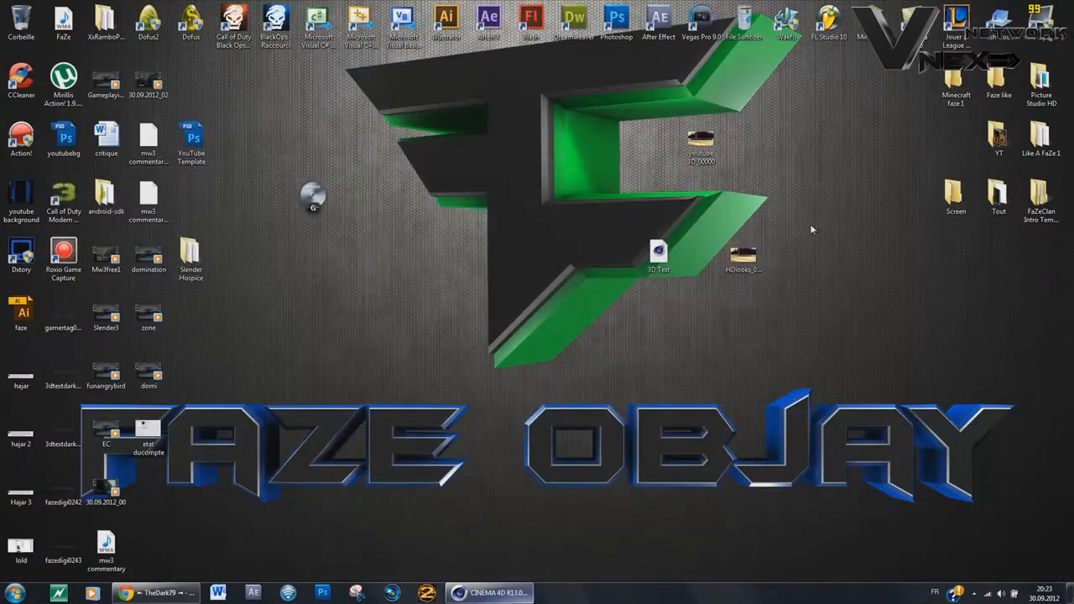
{"action": "left_click_drag", "start_coordinate": [743, 253], "coordinate": [109, 544]}
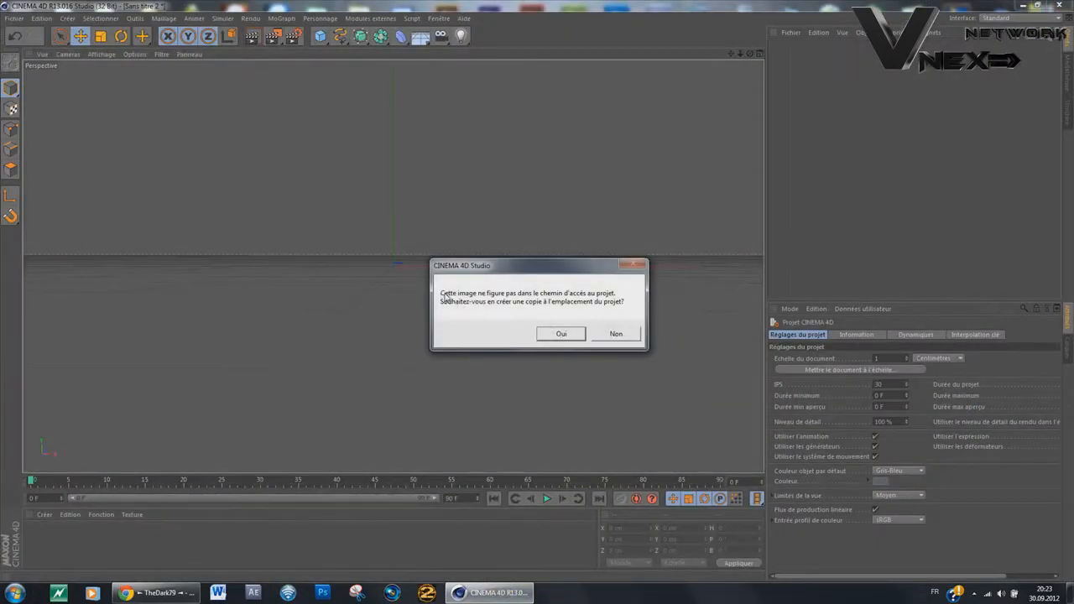
{"action": "left_click", "coordinate": [561, 335]}
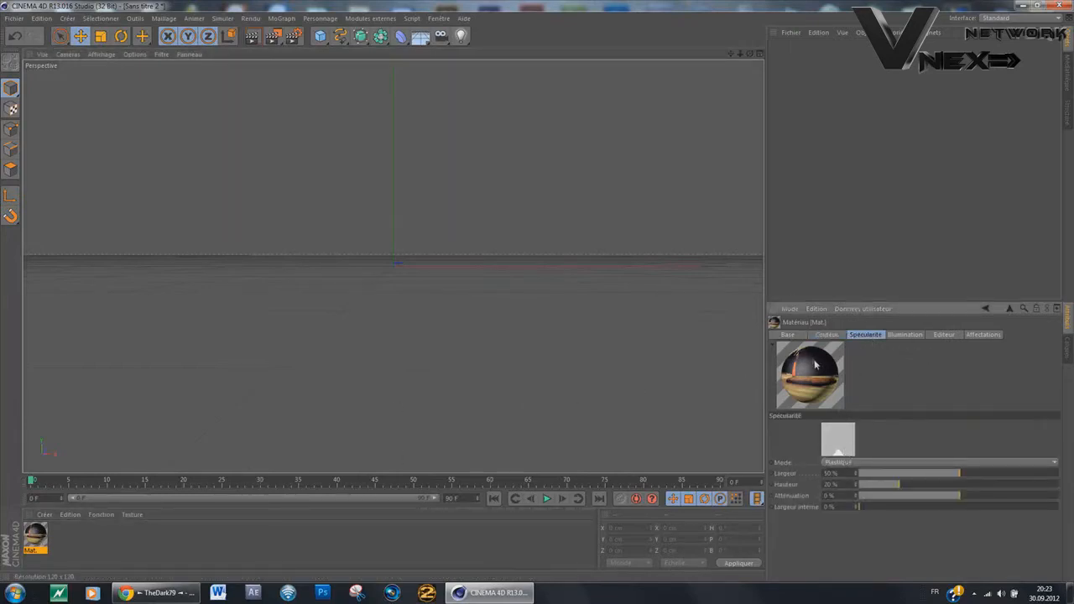
Step: Disable the specularity channel of the image material
{"action": "left_click", "coordinate": [797, 336]}
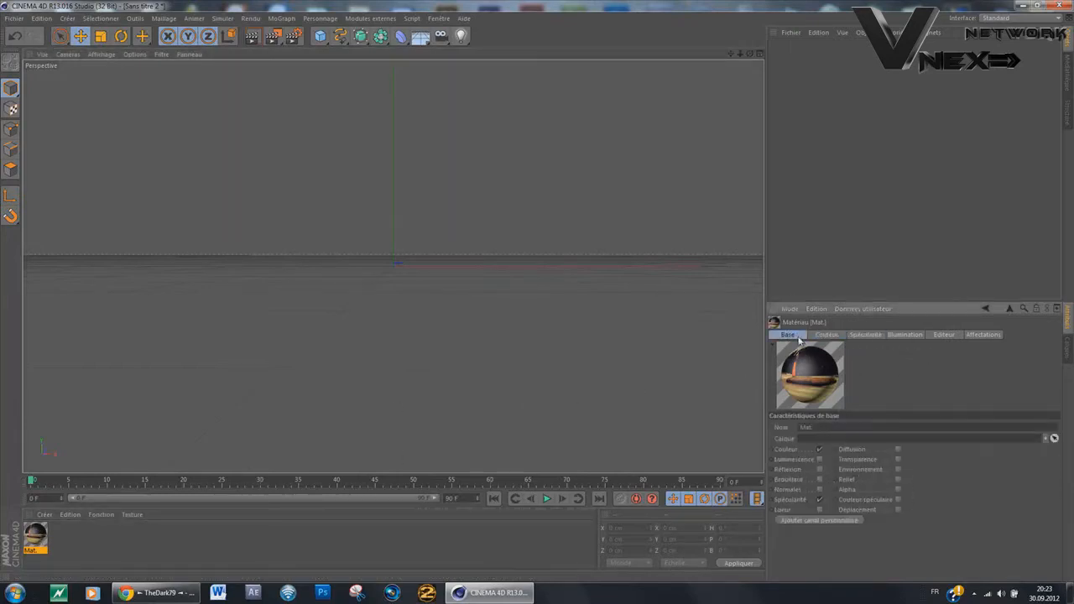
{"action": "left_click", "coordinate": [820, 500]}
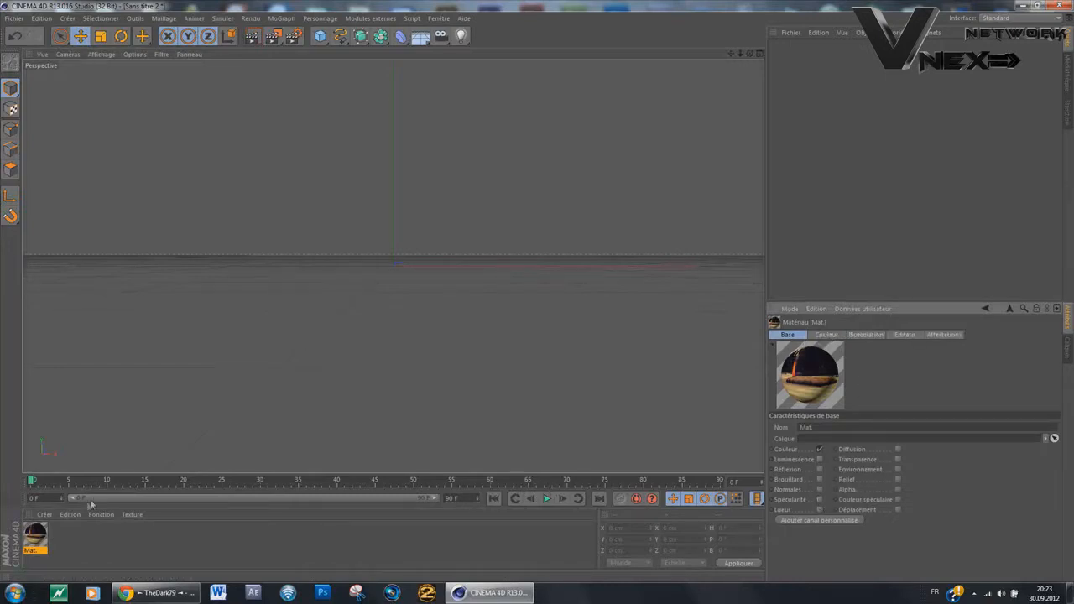
{"action": "left_click", "coordinate": [820, 501]}
{"action": "left_click", "coordinate": [820, 501]}
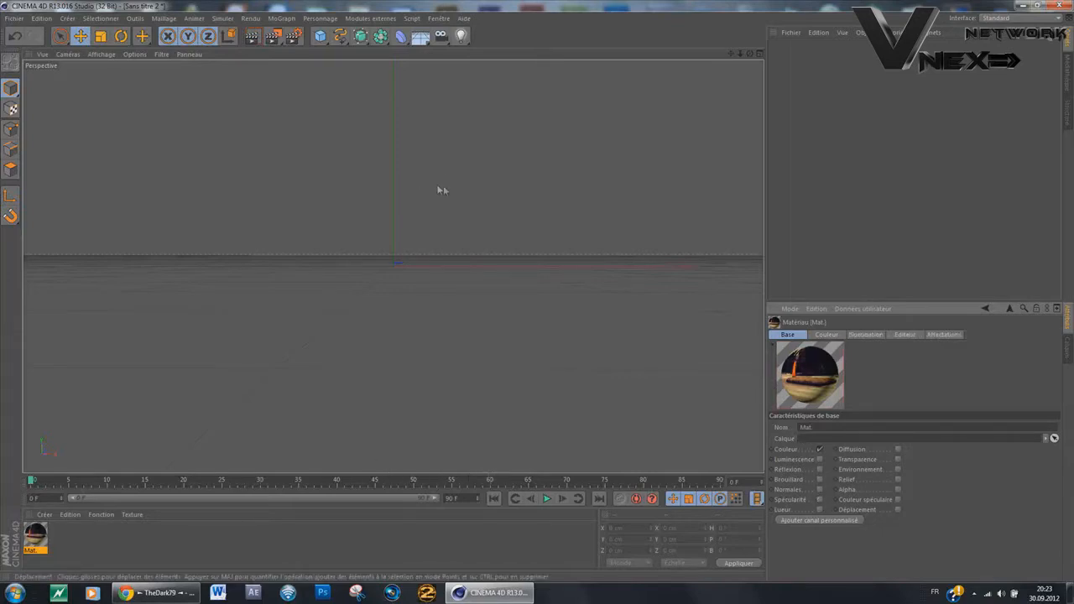
Step: Add a Background object (Arrière plan) to the scene
{"action": "left_click", "coordinate": [419, 36]}
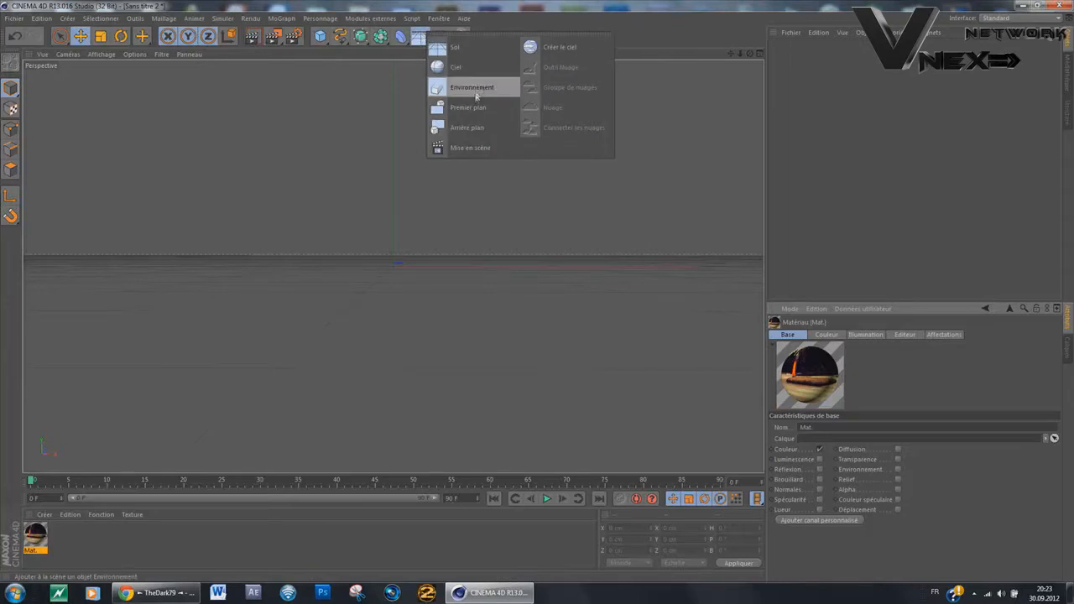
{"action": "left_click", "coordinate": [535, 25]}
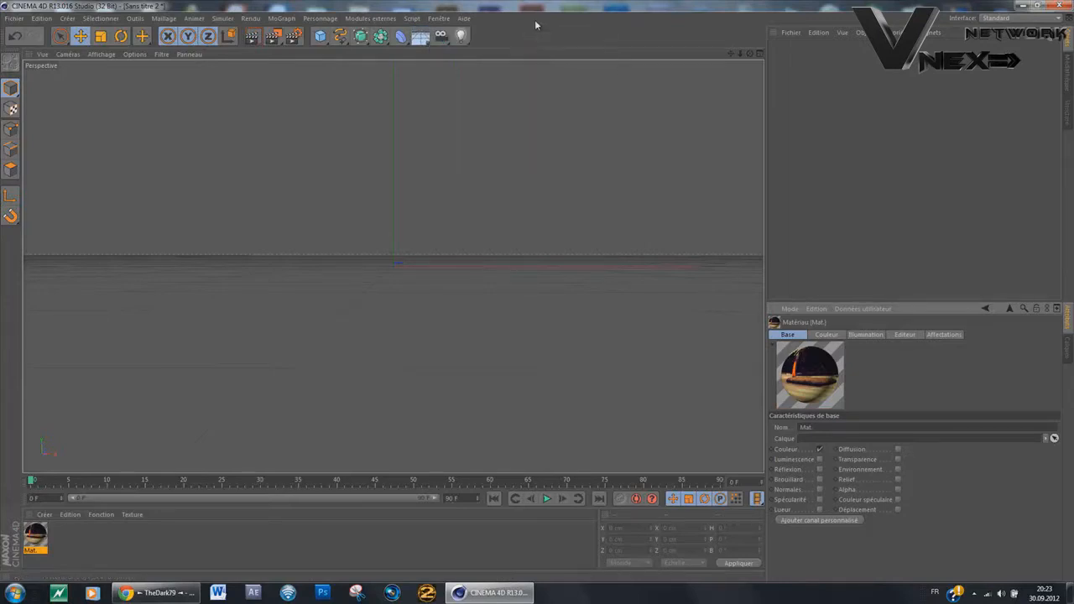
{"action": "left_click", "coordinate": [424, 39]}
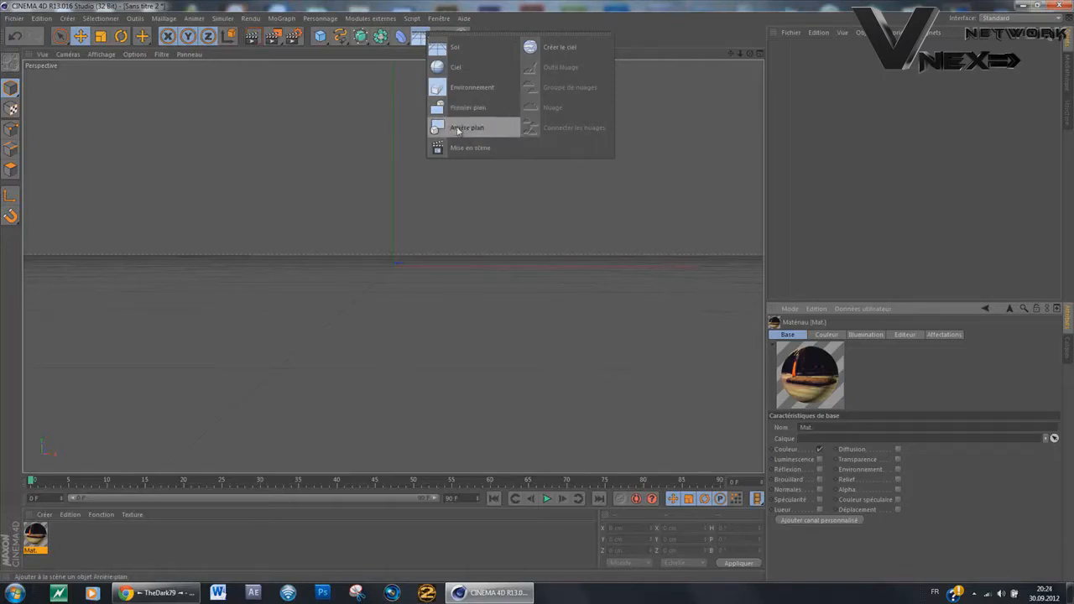
{"action": "left_click", "coordinate": [459, 128]}
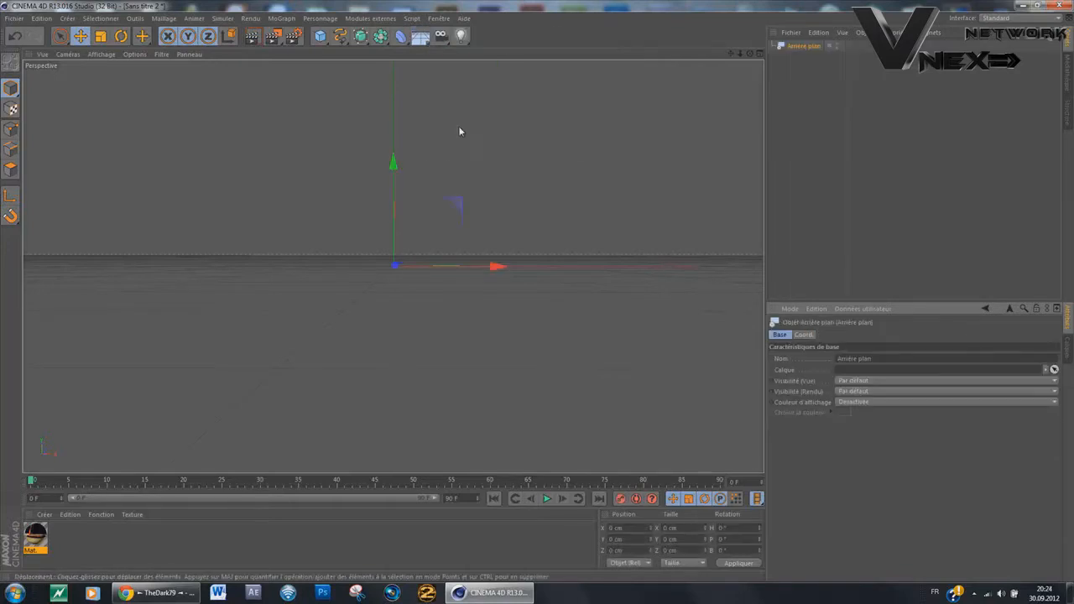
Step: Apply the image material to the Background object and deselect everything
{"action": "left_click", "coordinate": [810, 56]}
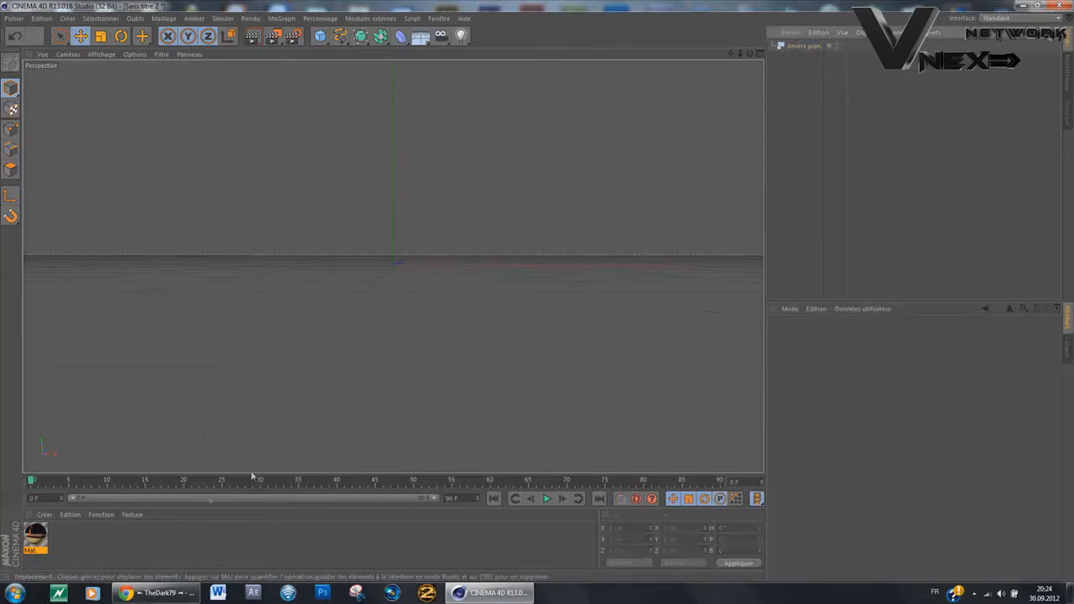
{"action": "left_click_drag", "start_coordinate": [38, 539], "coordinate": [814, 47]}
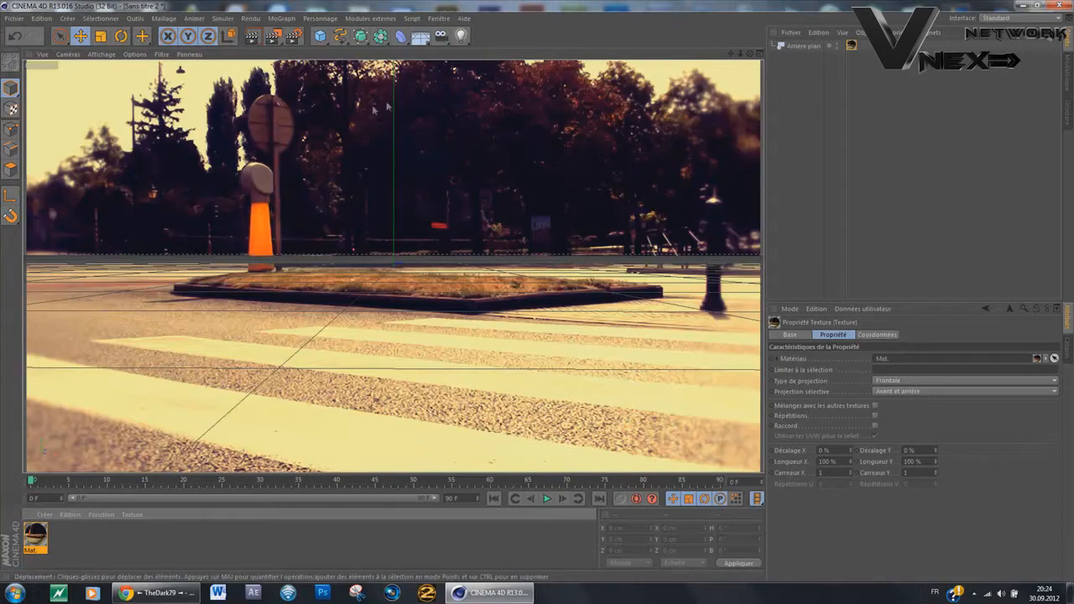
{"action": "left_click", "coordinate": [798, 103]}
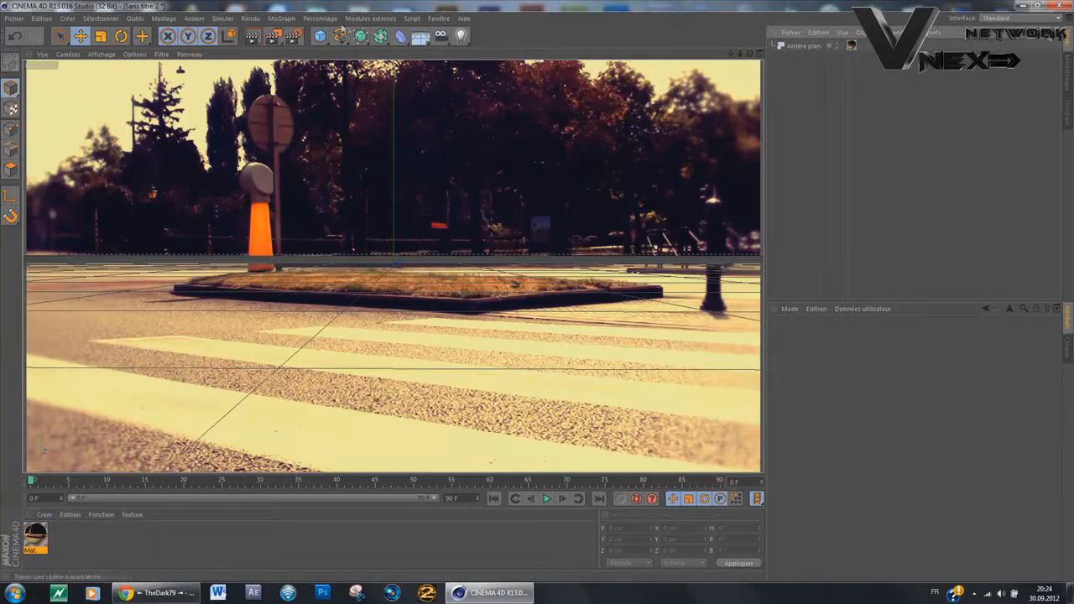
Step: Create a MoGraph text object (Mo Texte) with the text "Thedark79"
{"action": "left_click", "coordinate": [278, 20]}
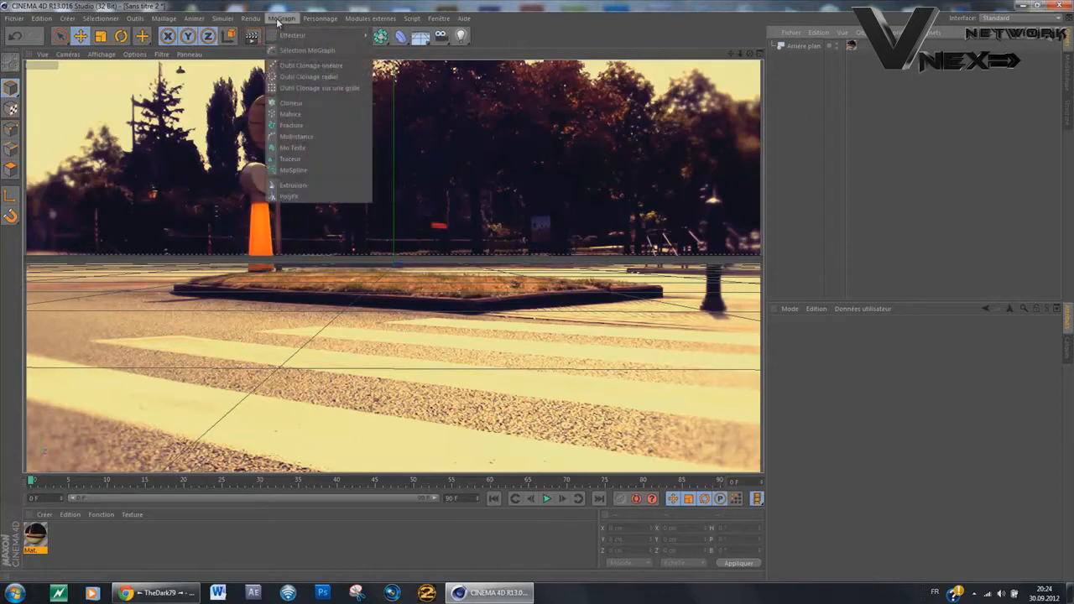
{"action": "left_click", "coordinate": [310, 146]}
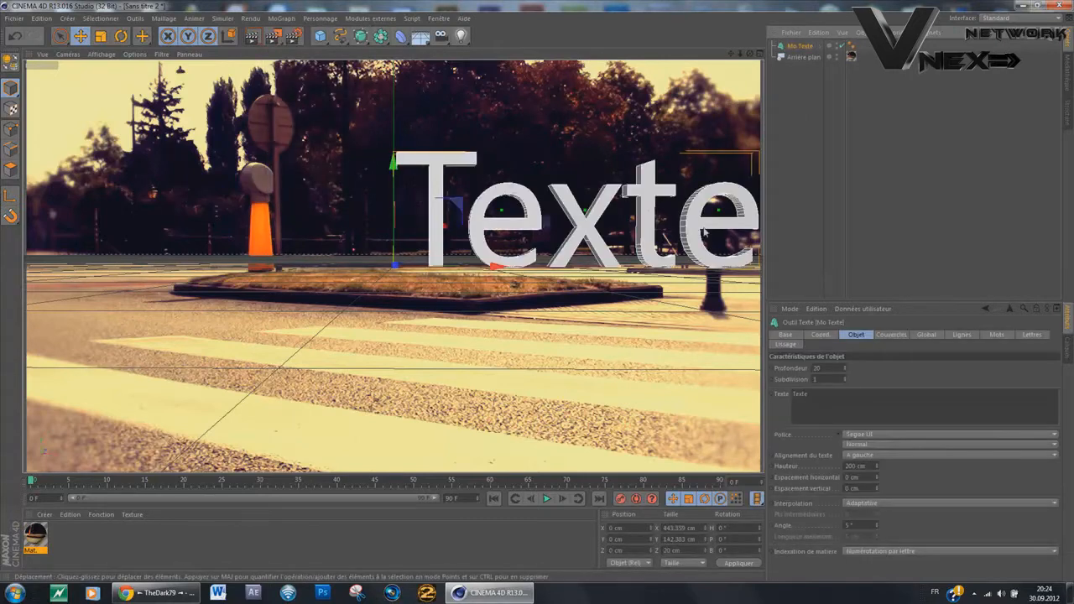
{"action": "key", "text": "ctrl+a"}
{"action": "type", "text": "Th"}
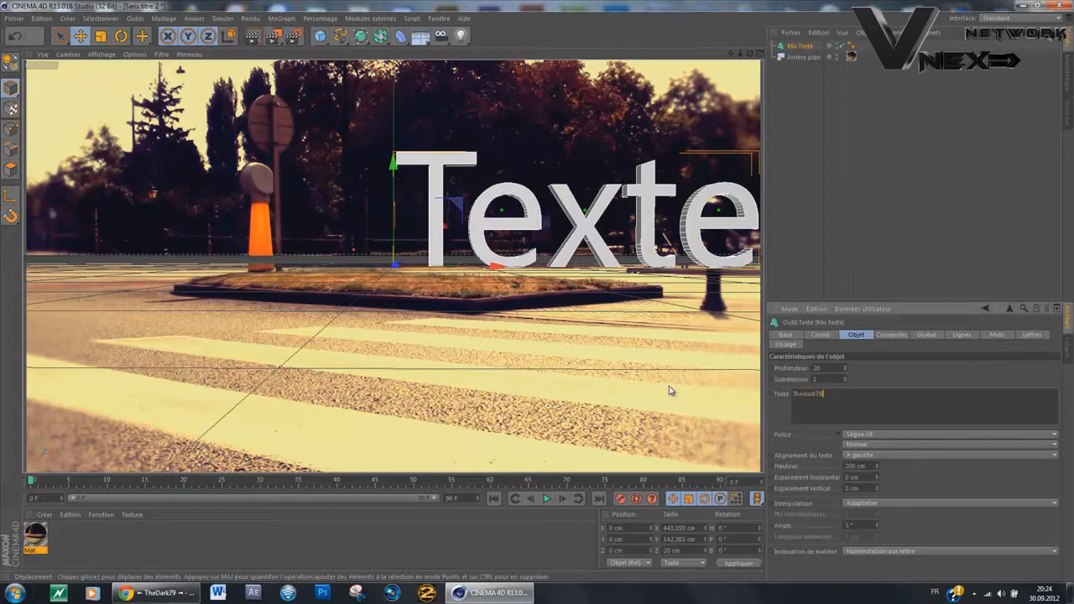
Step: Move the Thedark79 text along X to about -450 cm and set its height to 183 cm
{"action": "left_click_drag", "start_coordinate": [487, 268], "coordinate": [140, 269]}
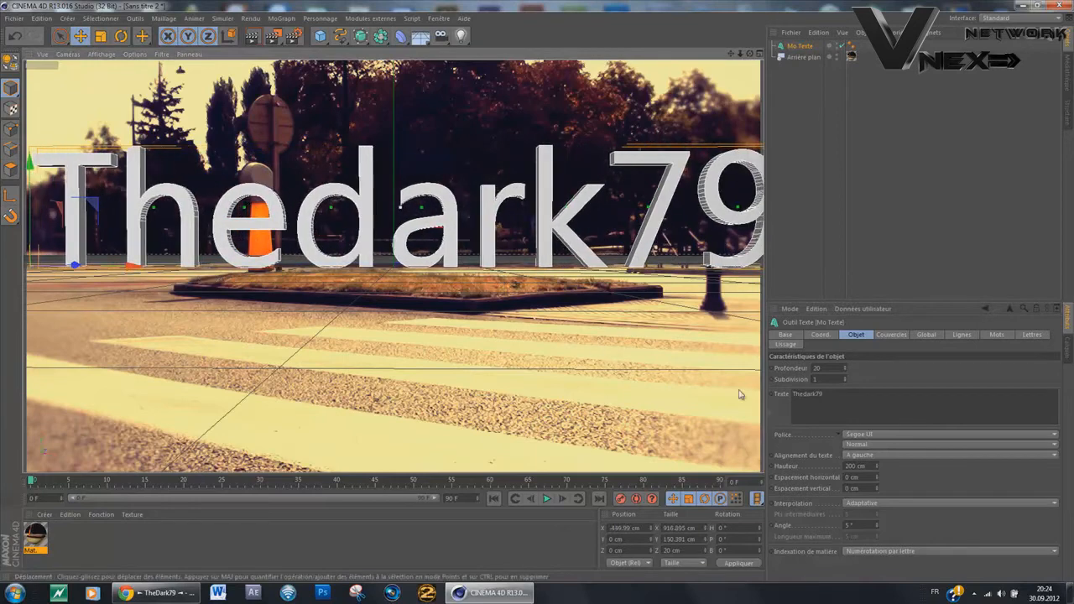
{"action": "left_click_drag", "start_coordinate": [877, 467], "coordinate": [877, 470]}
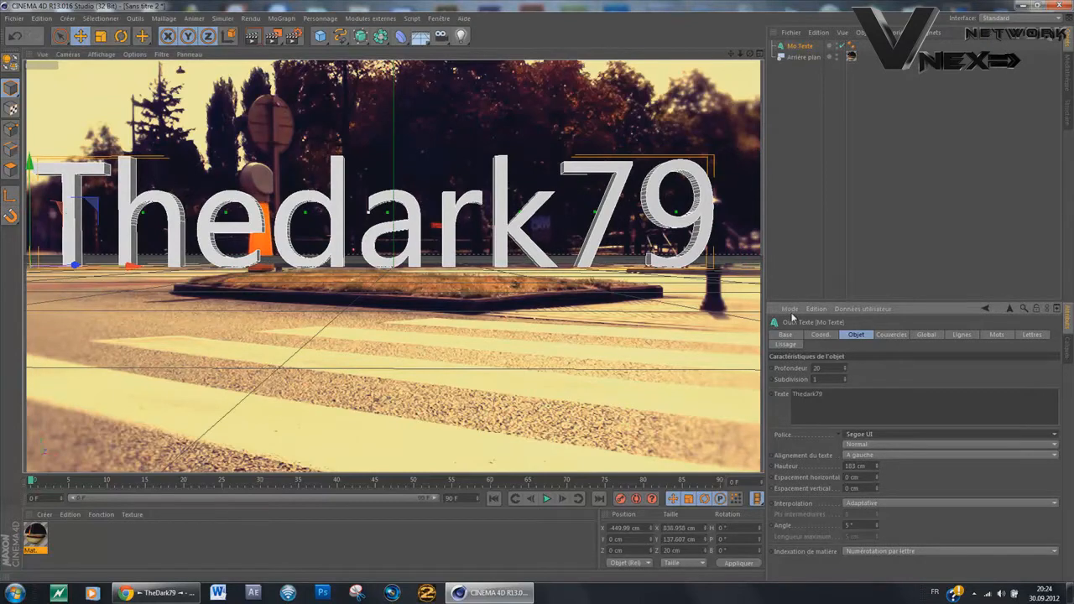
Step: Change the Thedark79 text's font to BatmanForeverAlternate
{"action": "scroll", "coordinate": [941, 273], "scroll_direction": "up", "scroll_amount": 20}
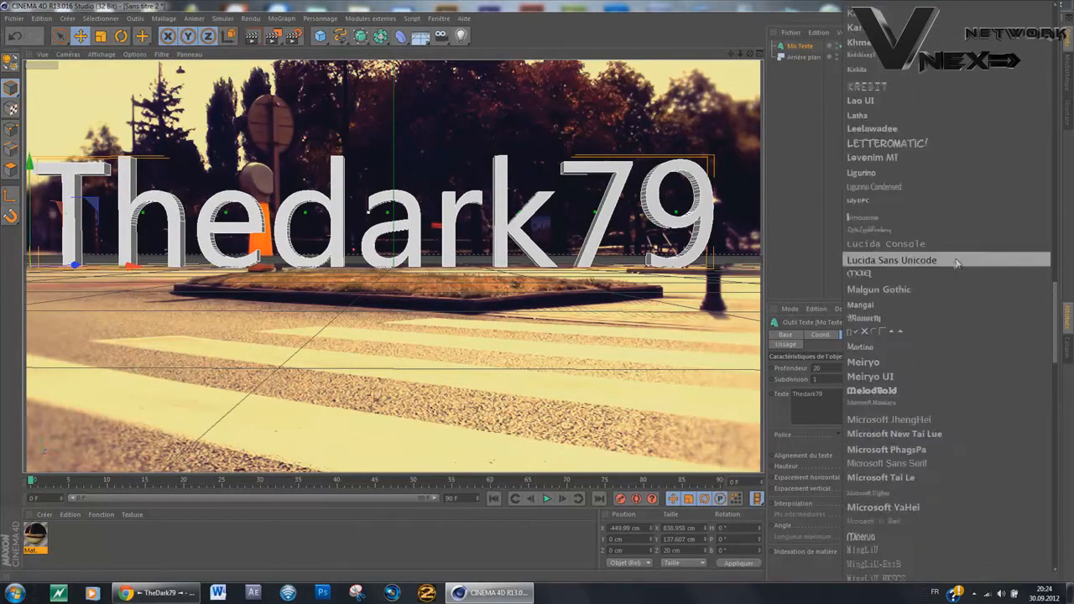
{"action": "scroll", "coordinate": [967, 250], "scroll_direction": "up", "scroll_amount": 15}
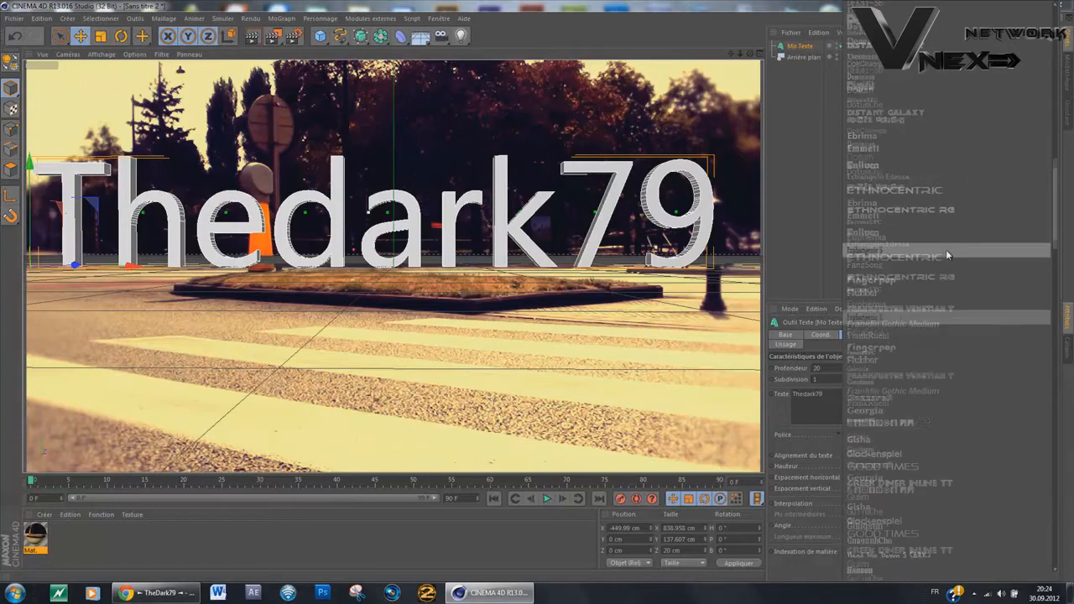
{"action": "scroll", "coordinate": [942, 217], "scroll_direction": "up", "scroll_amount": 12}
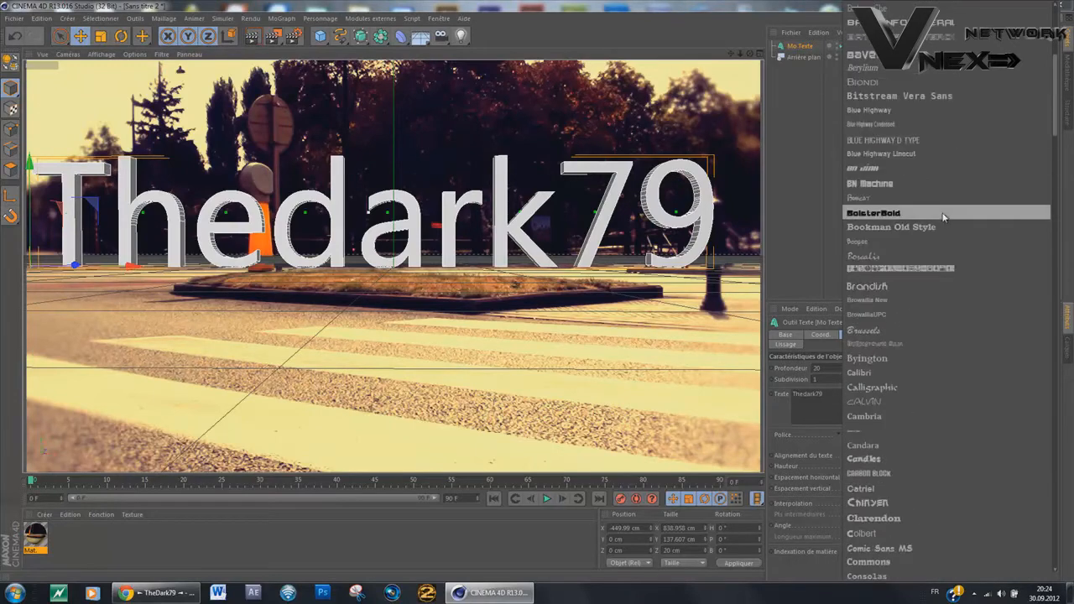
{"action": "left_click", "coordinate": [889, 22]}
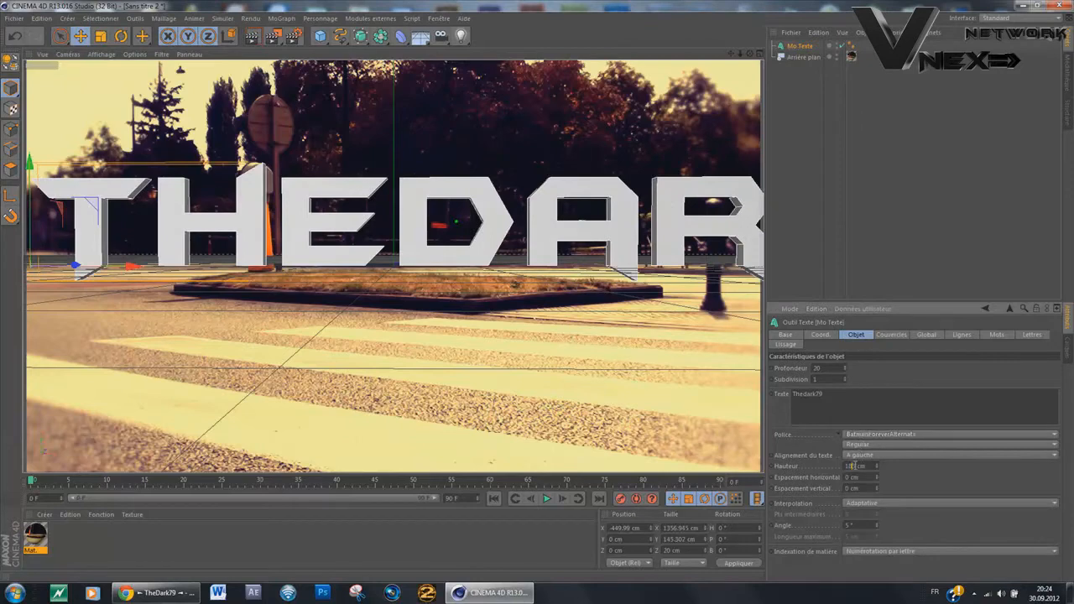
Step: Set the text's height to 103 cm and shift it along X to about -385 cm
{"action": "left_click", "coordinate": [894, 475]}
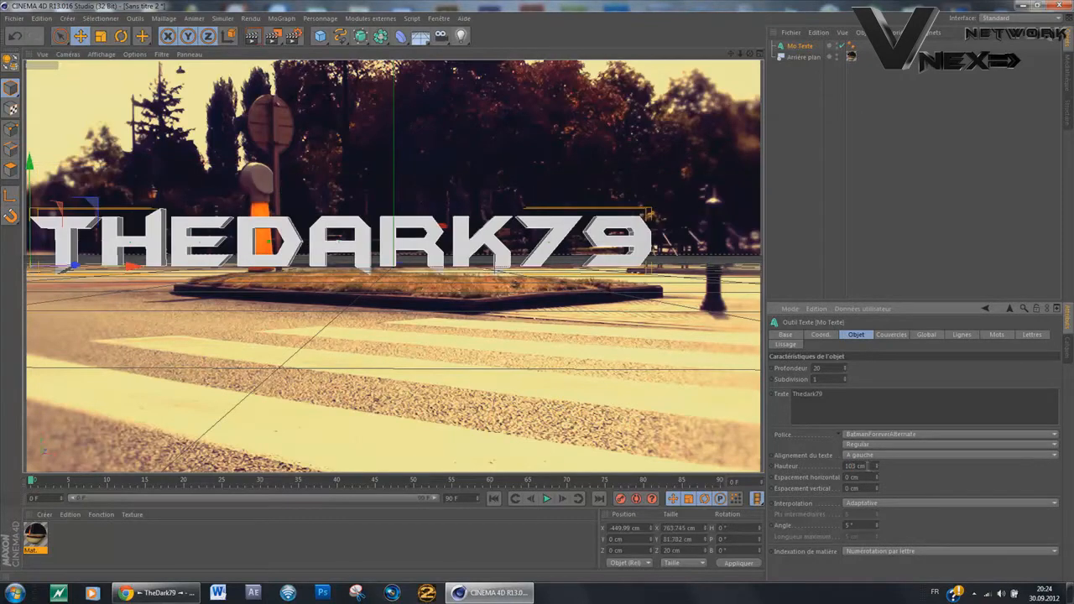
{"action": "left_click_drag", "start_coordinate": [222, 283], "coordinate": [273, 283]}
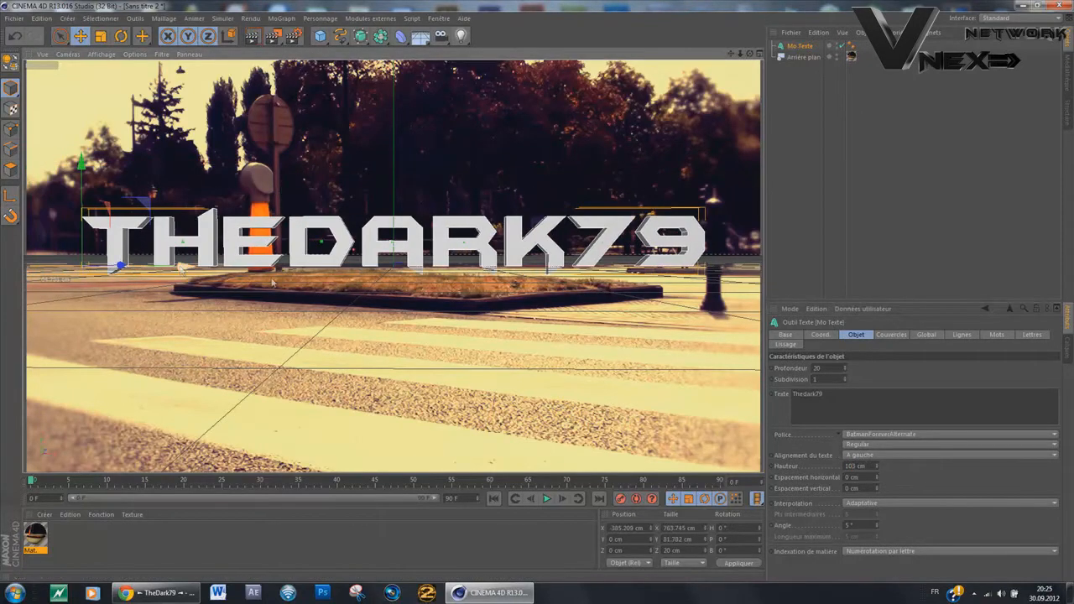
Step: Set the text's extrusion depth (Profondeur) to 50 and render the active view
{"action": "double_click", "coordinate": [816, 367]}
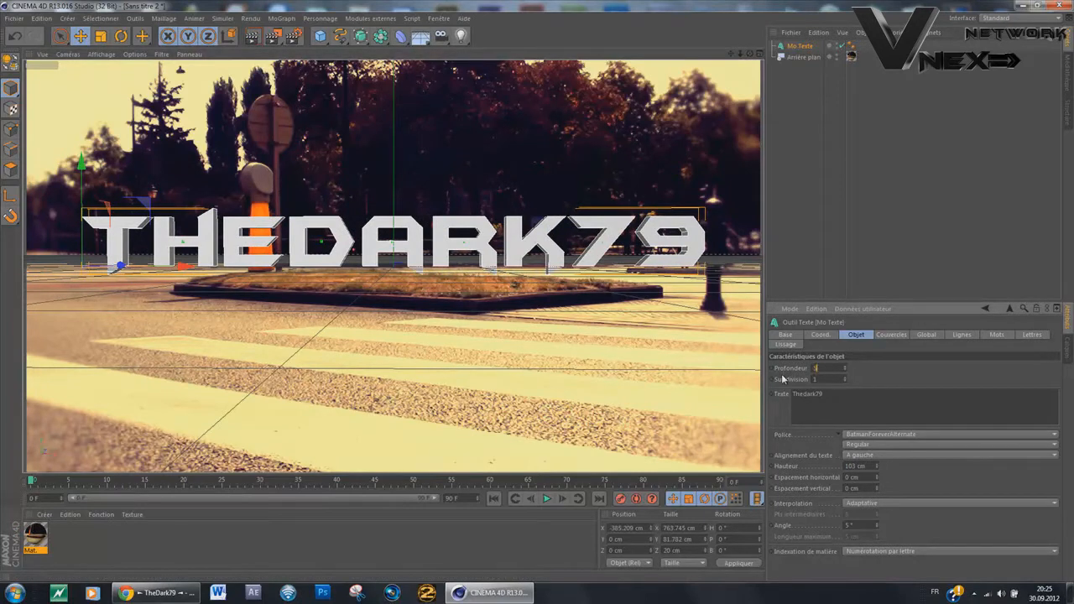
{"action": "type", "text": "50"}
{"action": "key", "text": "Return"}
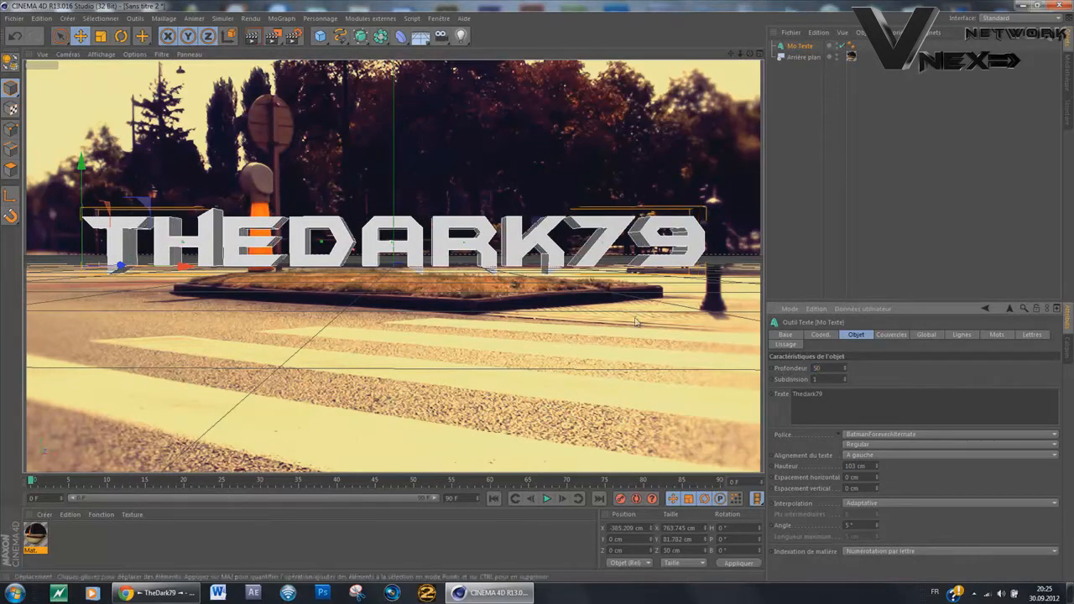
{"action": "left_click", "coordinate": [253, 37]}
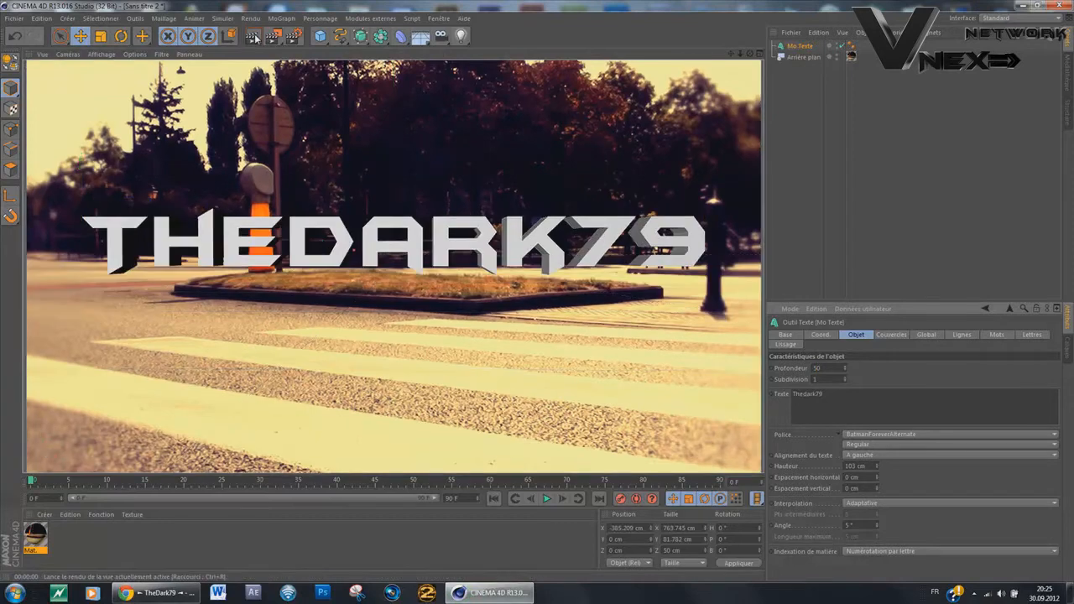
Step: Try bevel only (Biseau uniquement) on both the start and end caps of the text
{"action": "left_click", "coordinate": [892, 335]}
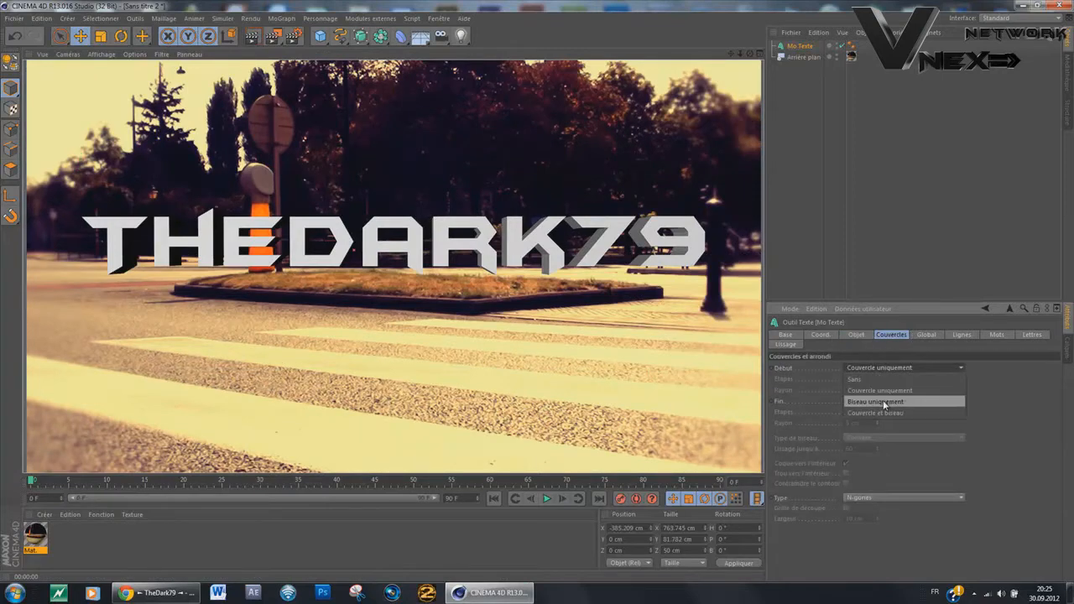
{"action": "left_click", "coordinate": [883, 400]}
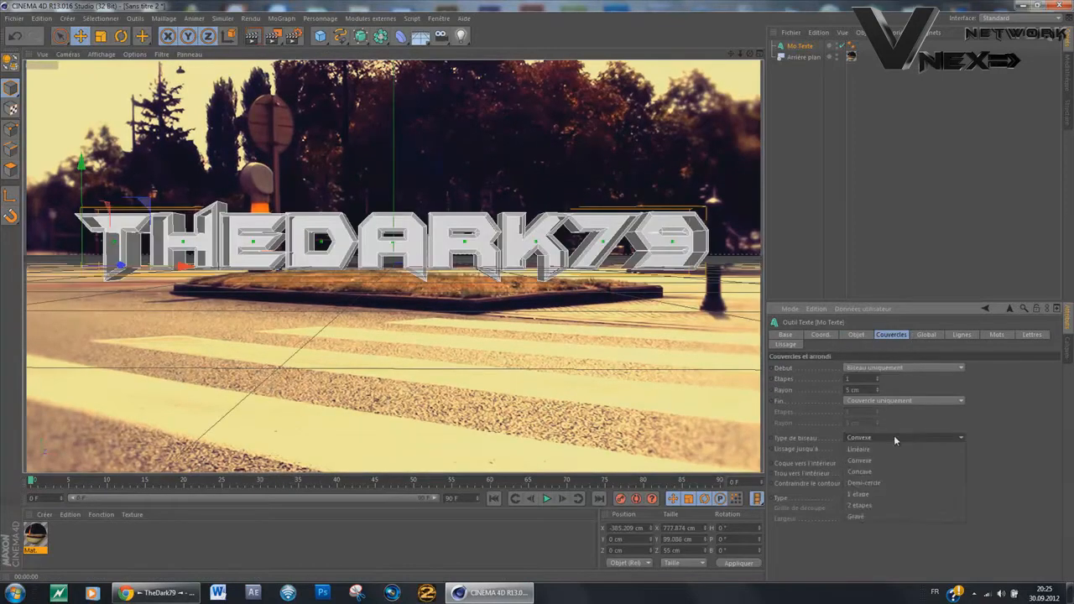
{"action": "left_click", "coordinate": [899, 400]}
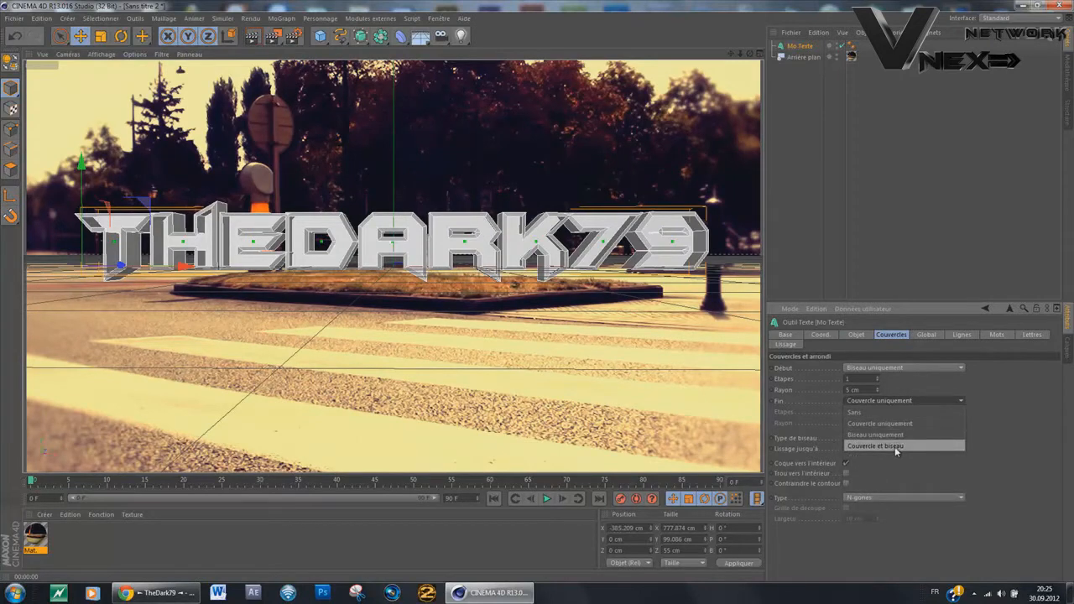
{"action": "left_click", "coordinate": [895, 434]}
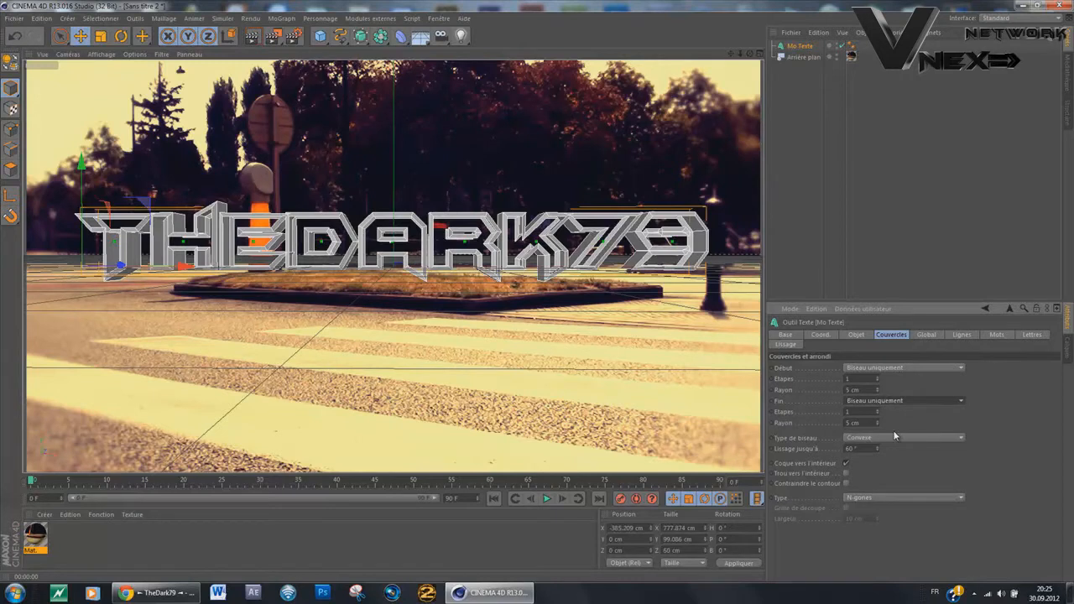
Step: Set both the start and end caps of the text to cap and bevel (Couvercle et biseau), and render the view
{"action": "left_click", "coordinate": [892, 404]}
{"action": "left_click", "coordinate": [892, 444]}
{"action": "left_click", "coordinate": [904, 367]}
{"action": "left_click", "coordinate": [898, 415]}
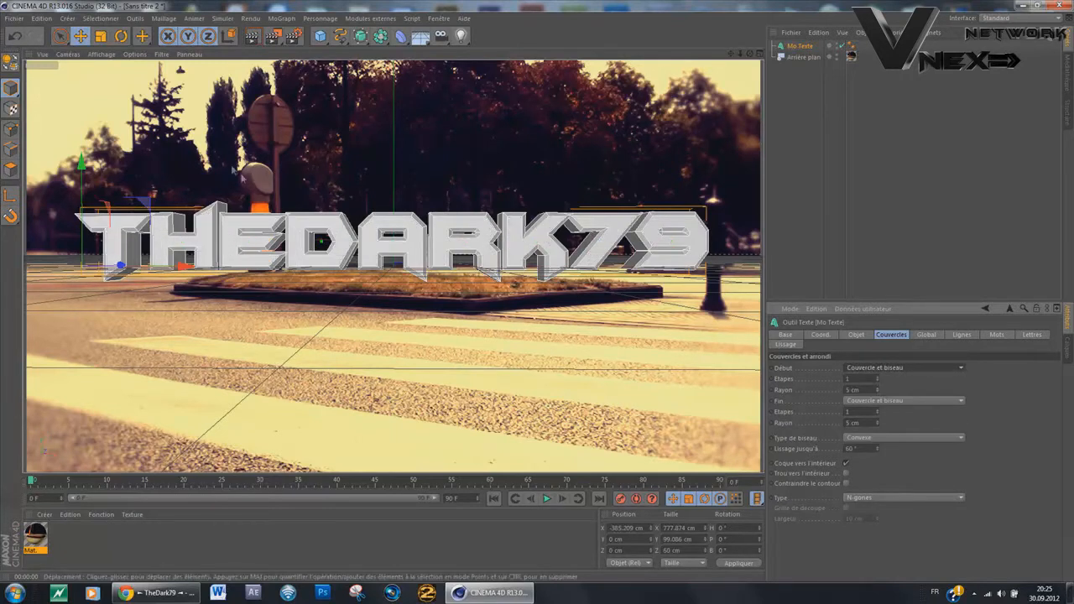
{"action": "left_click", "coordinate": [252, 36]}
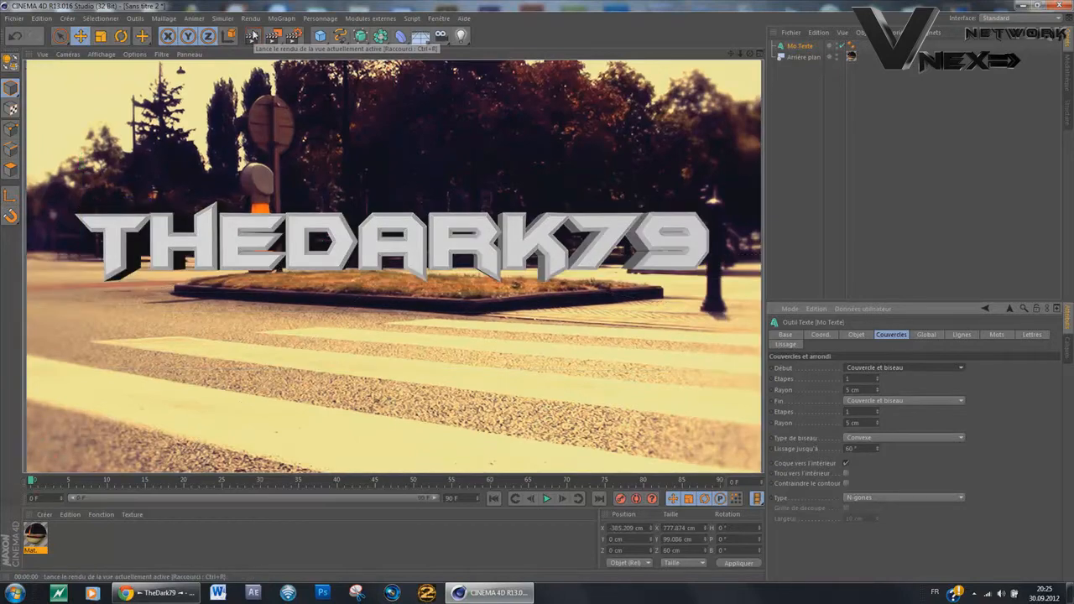
{"action": "left_click", "coordinate": [275, 187]}
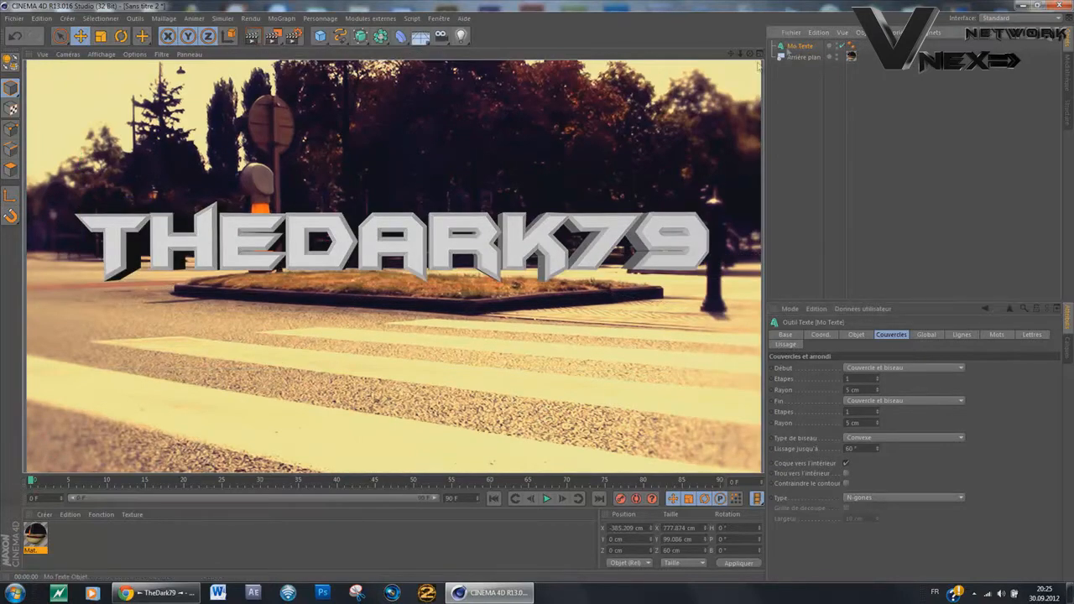
Step: Raise the text along Y to about 7 cm, render the view and deselect it
{"action": "mouse_move", "coordinate": [81, 165]}
{"action": "left_mouse_down"}
{"action": "mouse_move", "coordinate": [82, 201]}
{"action": "mouse_move", "coordinate": [86, 116]}
{"action": "mouse_move", "coordinate": [86, 162]}
{"action": "left_mouse_up"}
{"action": "left_click", "coordinate": [267, 39]}
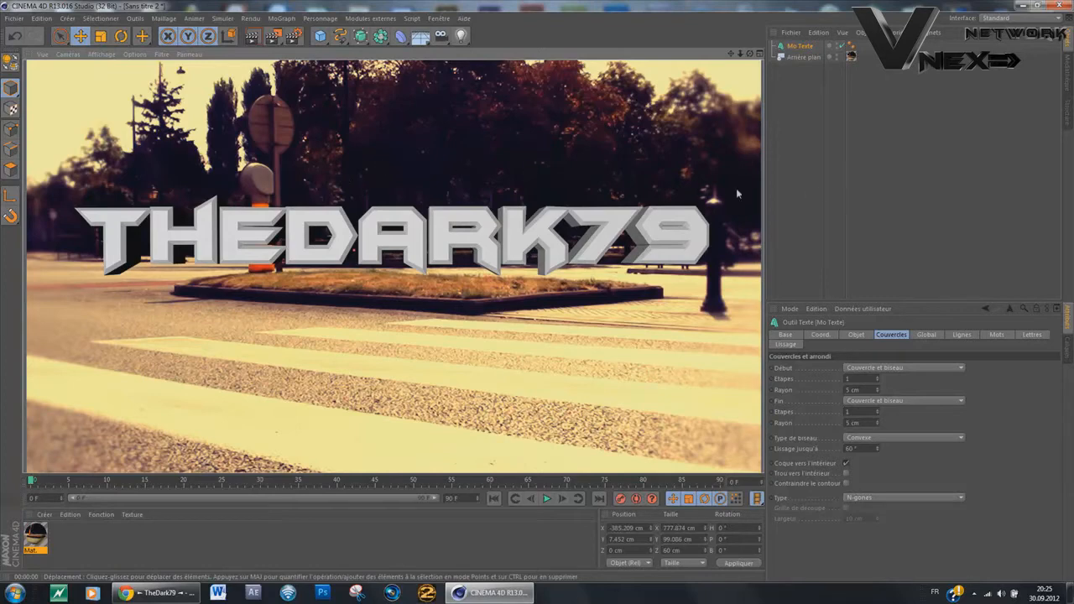
{"action": "left_click", "coordinate": [819, 154]}
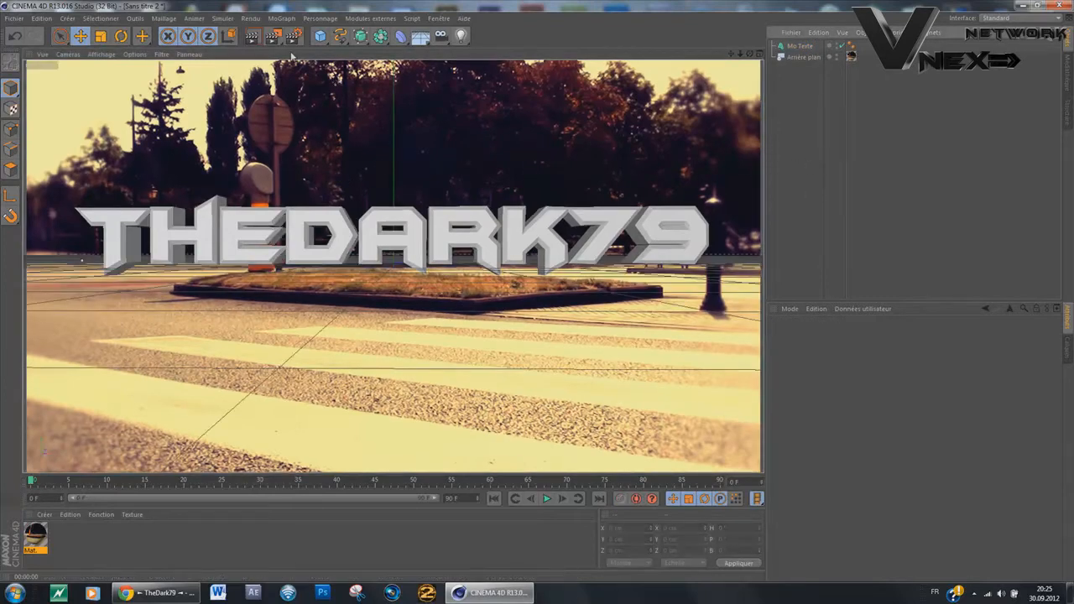
Step: Lower the text along Y to about -57 cm so it sits over the street, and deselect it
{"action": "left_click", "coordinate": [481, 230]}
{"action": "left_click_drag", "start_coordinate": [99, 163], "coordinate": [109, 210]}
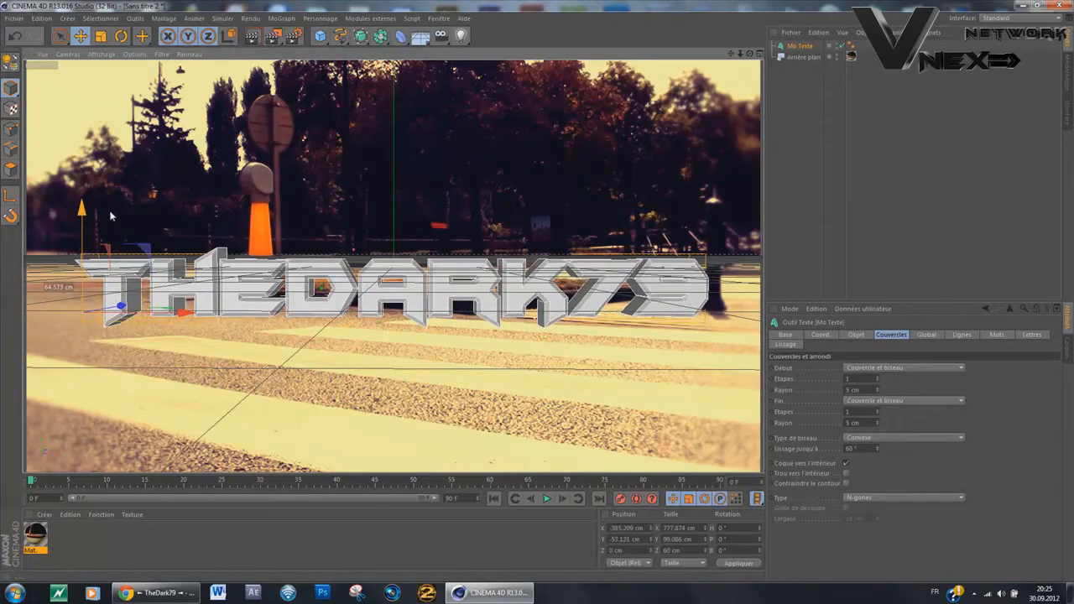
{"action": "left_click", "coordinate": [156, 167]}
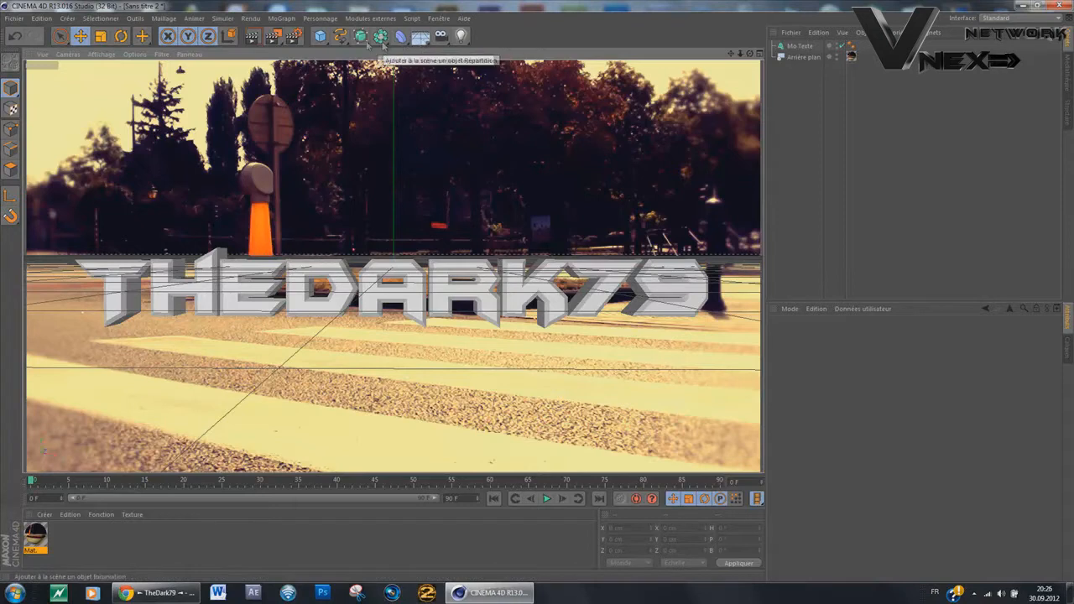
Step: Add a Plane object (Plan) and lower it along Y to about -85 cm, beneath the text
{"action": "left_click", "coordinate": [320, 36]}
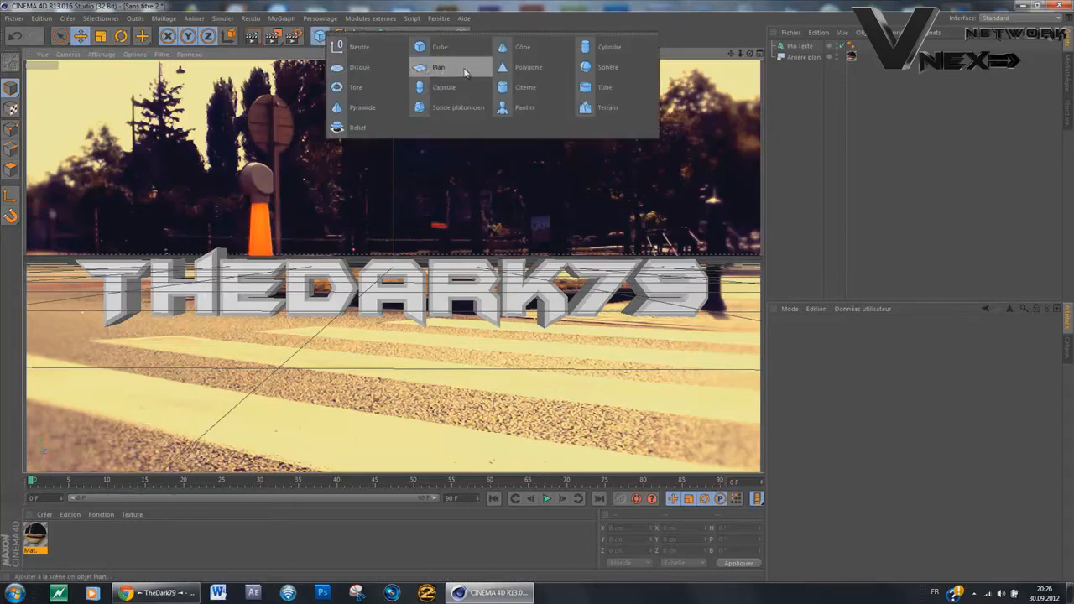
{"action": "left_click", "coordinate": [430, 69]}
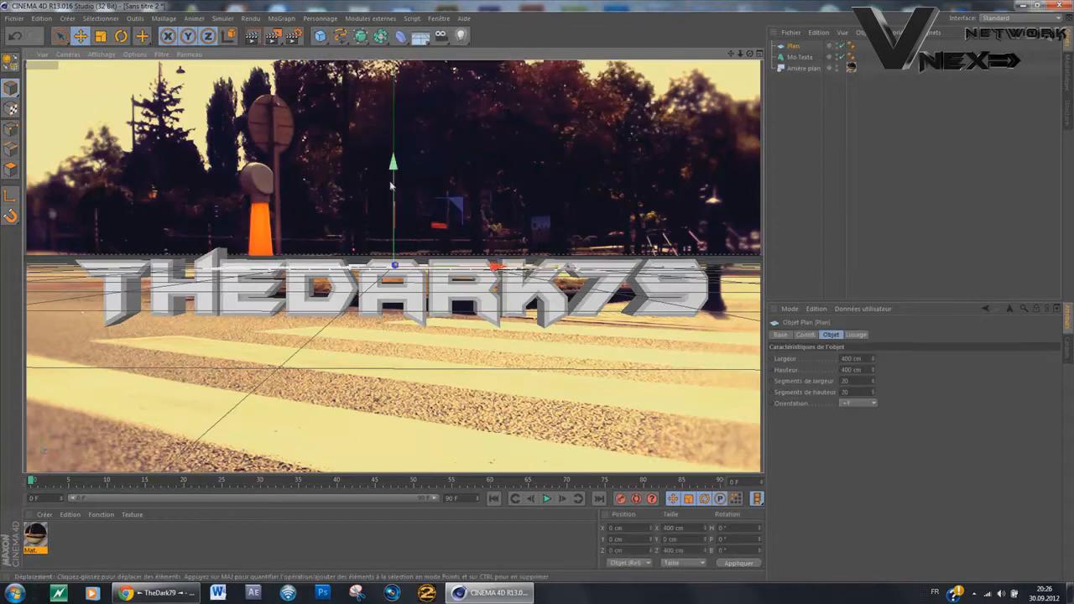
{"action": "left_click_drag", "start_coordinate": [403, 215], "coordinate": [406, 239]}
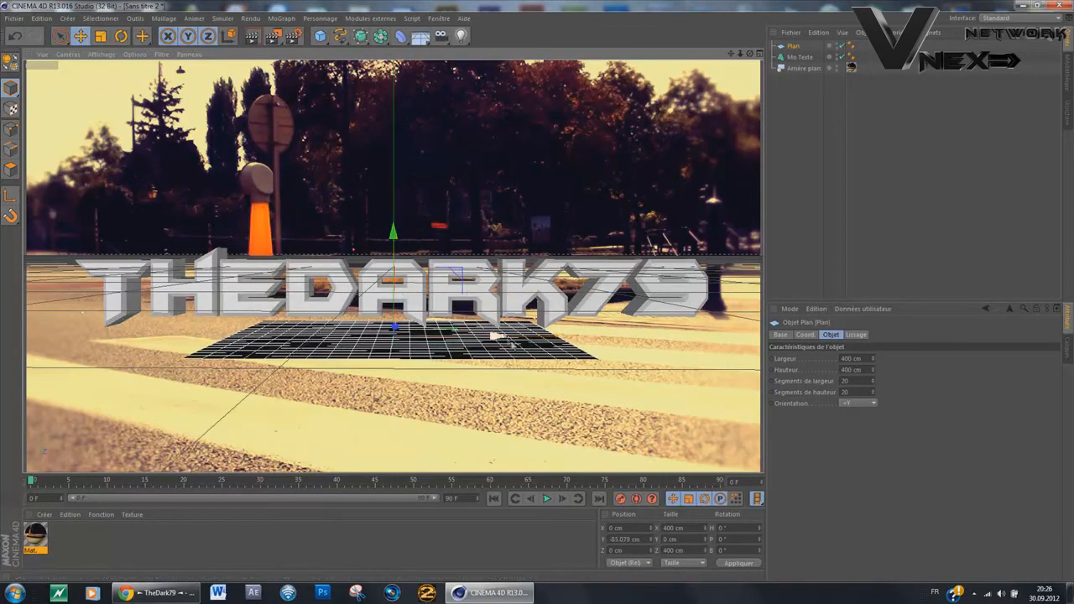
Step: Scale the plane under the text to about 1716 cm along X and 4011 cm along Z
{"action": "left_click_drag", "start_coordinate": [565, 337], "coordinate": [904, 337]}
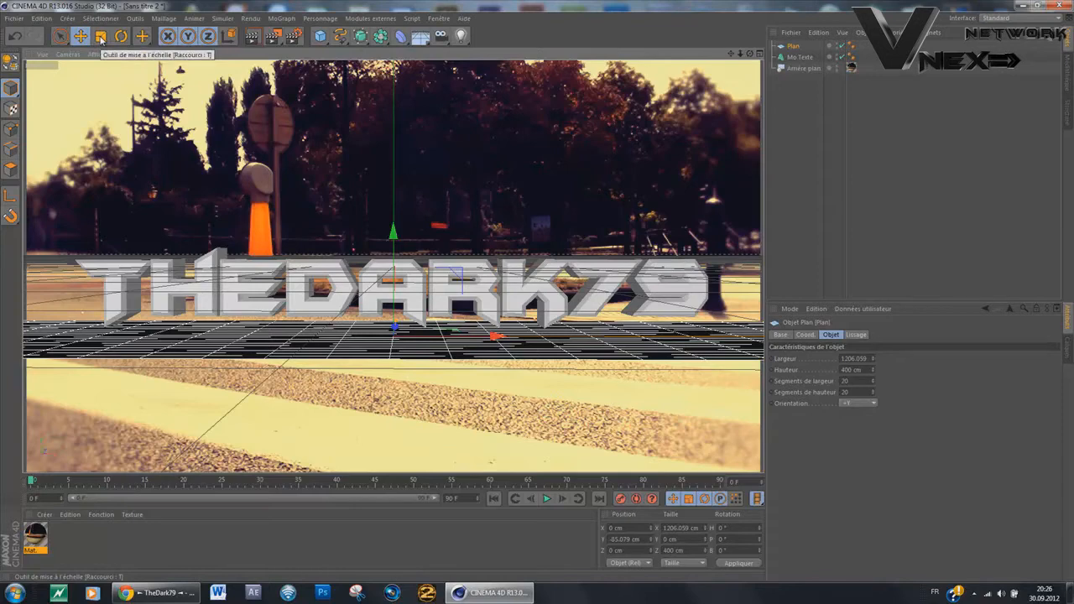
{"action": "left_click", "coordinate": [100, 36]}
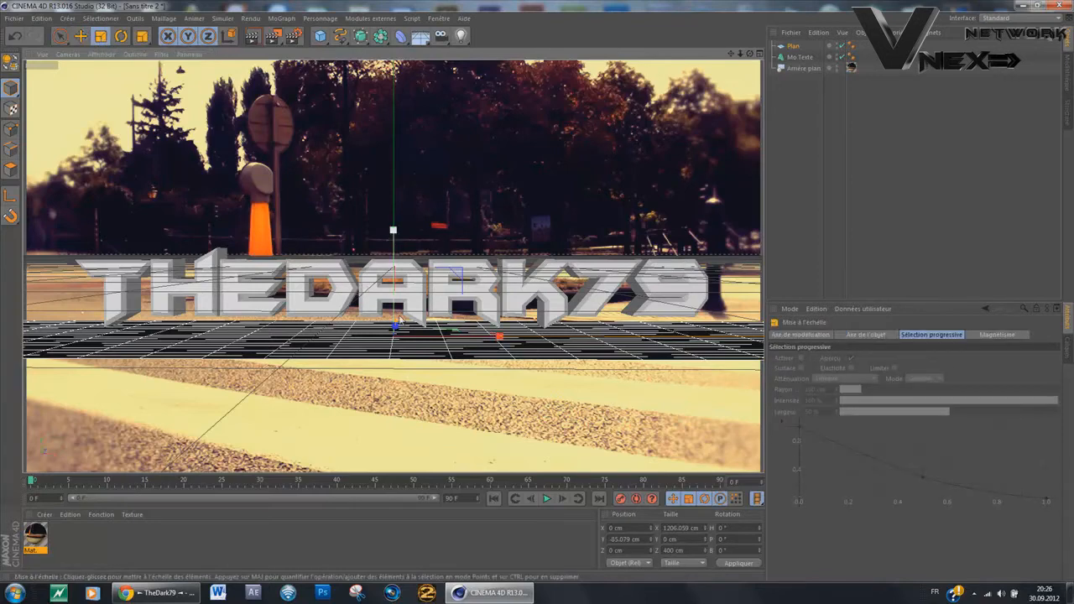
{"action": "left_click_drag", "start_coordinate": [398, 327], "coordinate": [460, 147]}
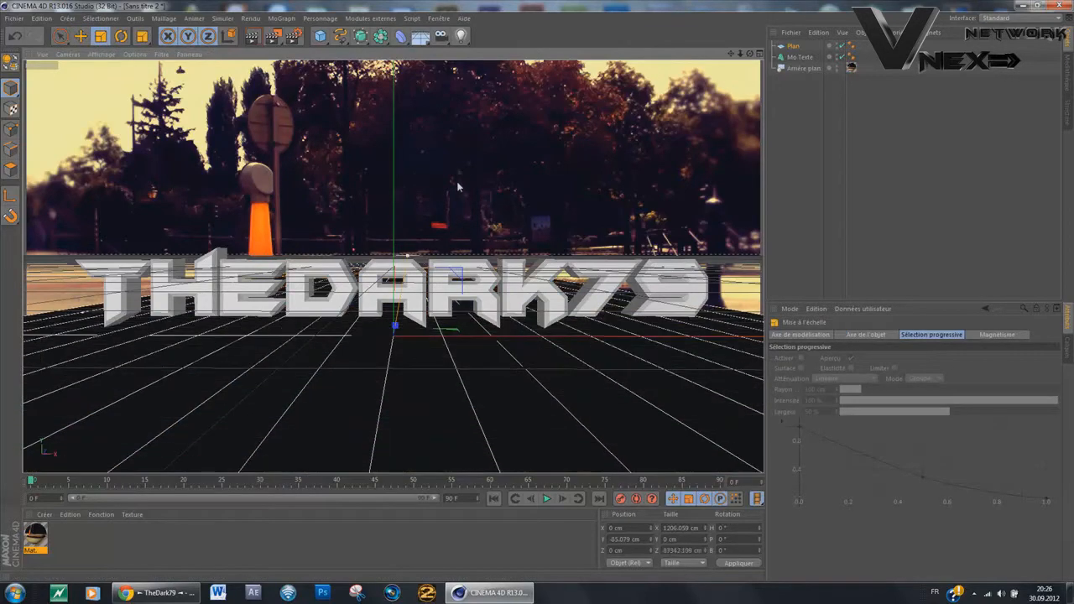
{"action": "left_click_drag", "start_coordinate": [441, 259], "coordinate": [415, 292]}
{"action": "left_click_drag", "start_coordinate": [498, 335], "coordinate": [541, 339]}
{"action": "left_click", "coordinate": [60, 35]}
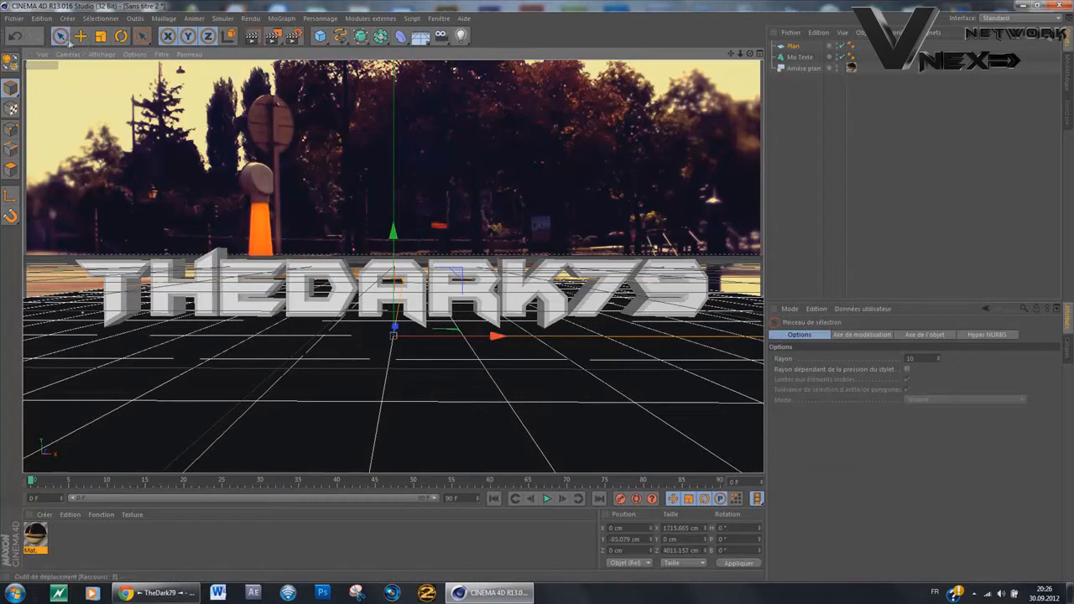
Step: Move the image texture from the Background object onto the plane, using frontal projection (Frontale)
{"action": "left_click", "coordinate": [798, 184]}
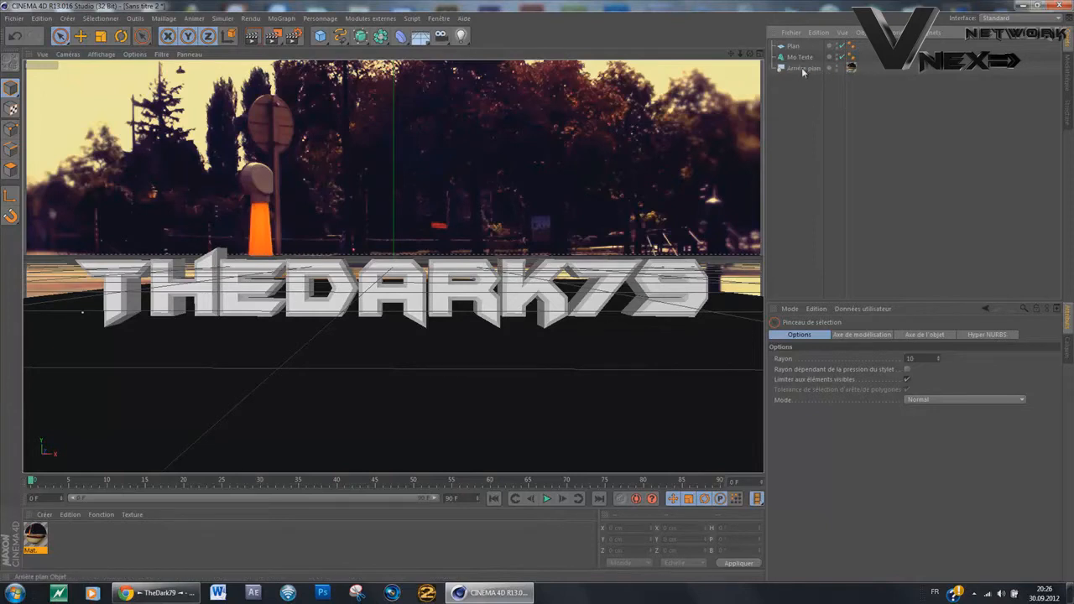
{"action": "left_click", "coordinate": [852, 71]}
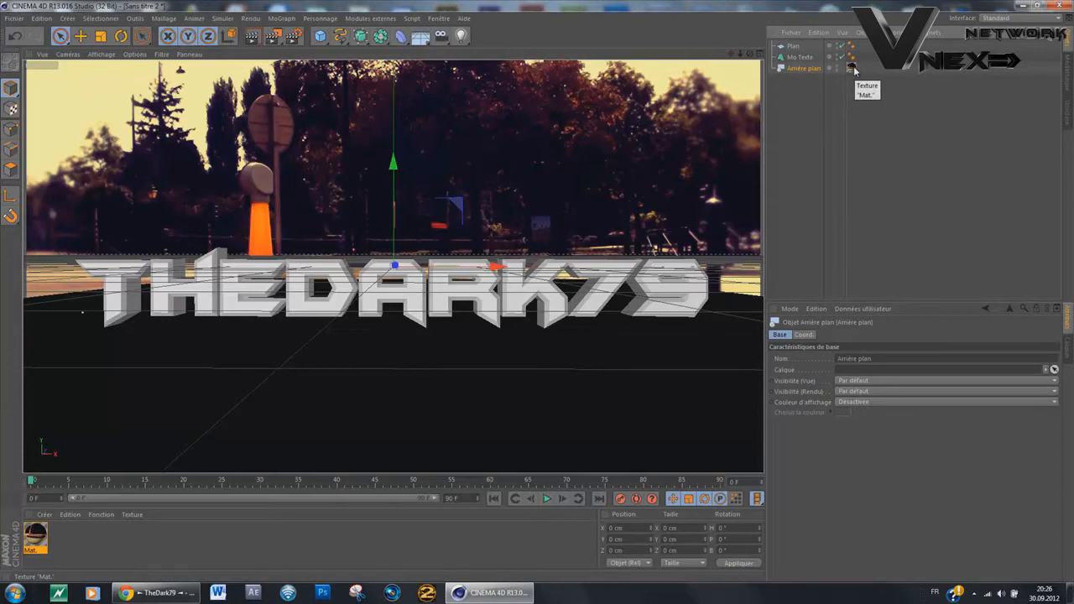
{"action": "left_click_drag", "start_coordinate": [852, 66], "coordinate": [795, 46]}
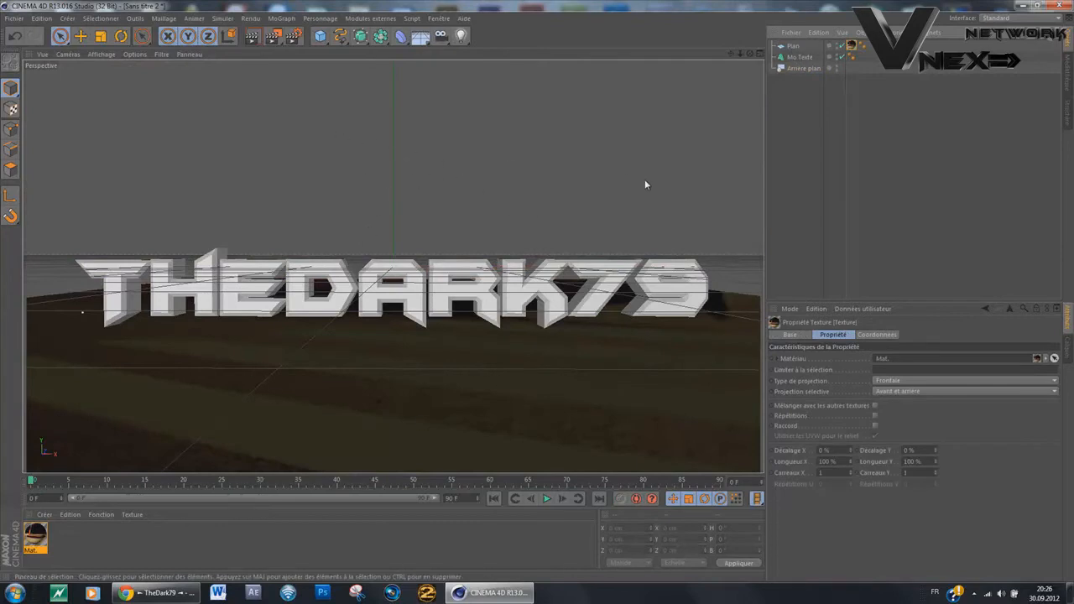
Step: Add a Render tag (Rendu) to the plane, enable Composition avec le fond, and deselect everything
{"action": "left_click", "coordinate": [792, 48]}
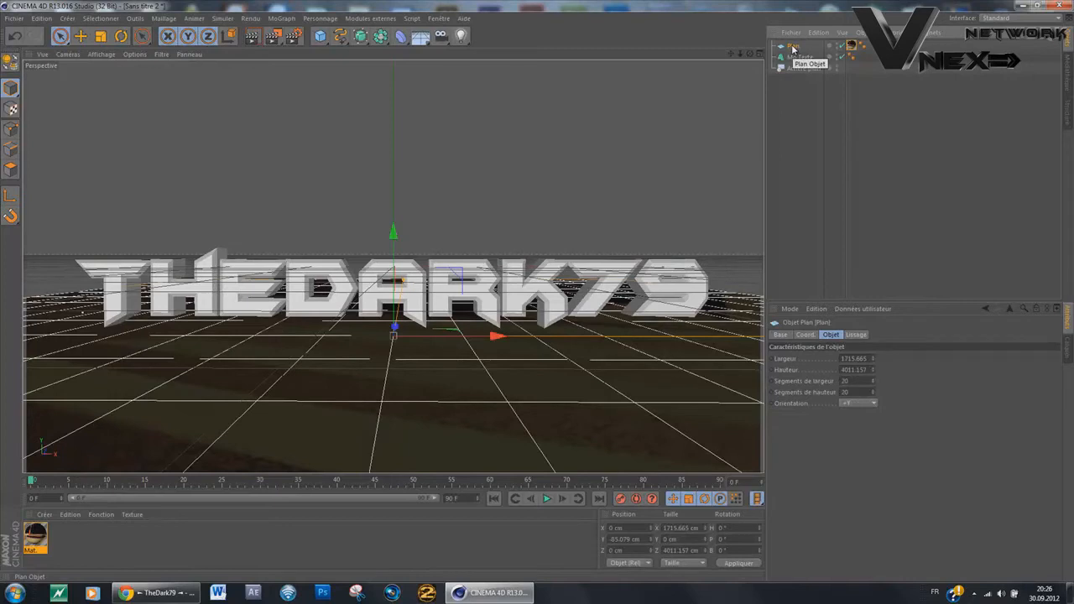
{"action": "right_click", "coordinate": [792, 49]}
{"action": "mouse_move", "coordinate": [810, 53]}
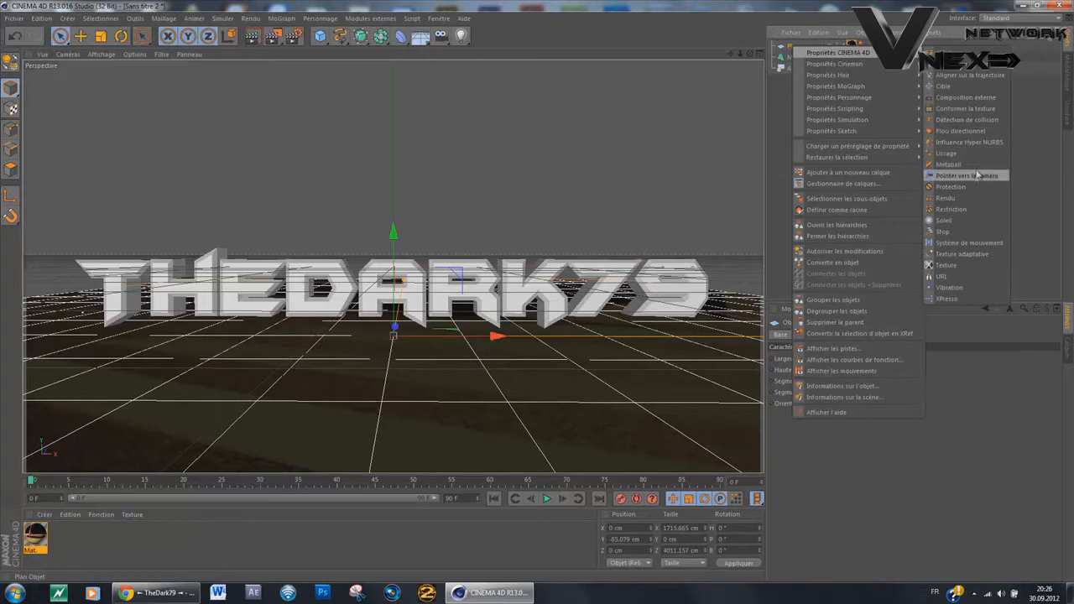
{"action": "left_click", "coordinate": [965, 198]}
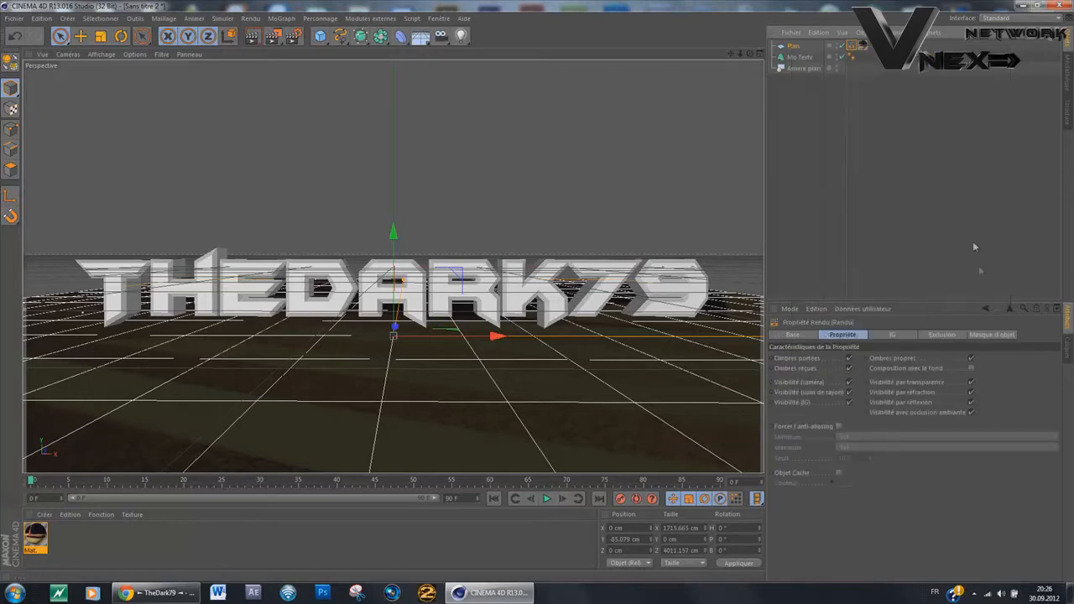
{"action": "left_click", "coordinate": [972, 369]}
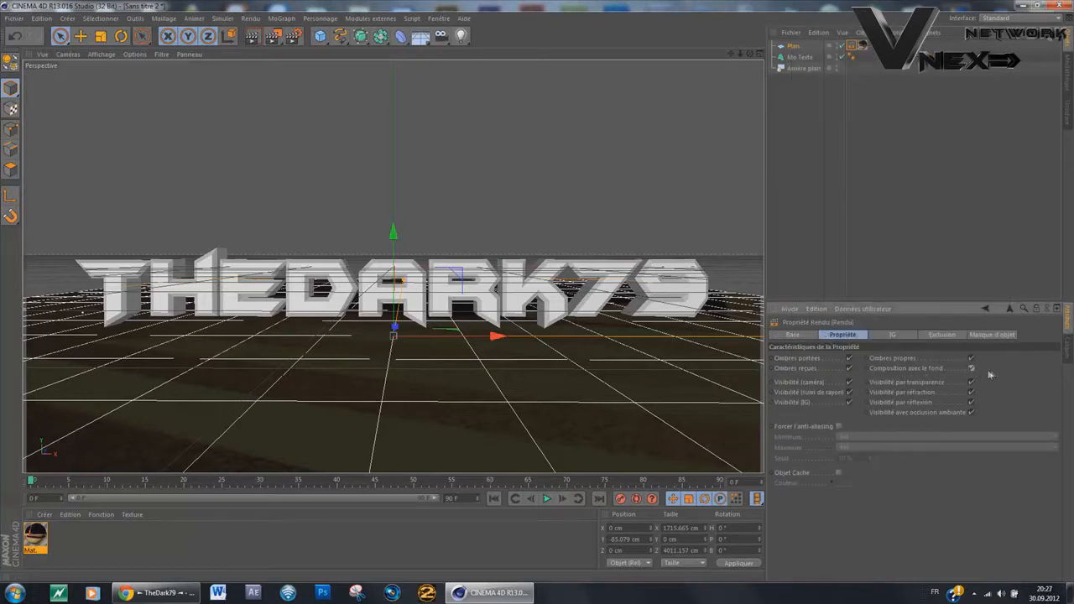
{"action": "left_click", "coordinate": [818, 147]}
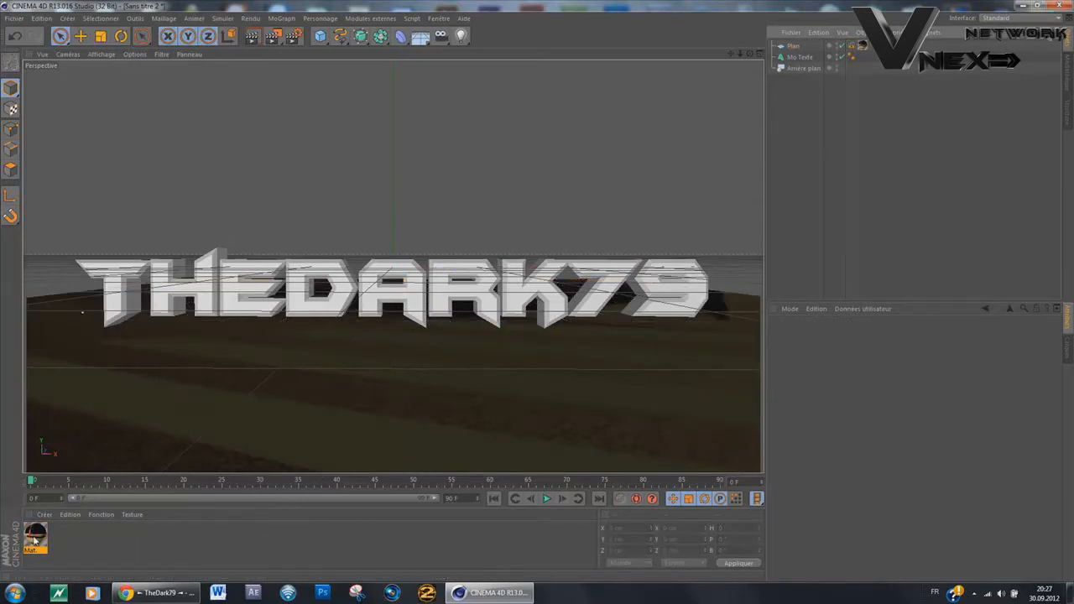
Step: Apply the photo material to the Background object (Arrière plan) and render the view to check how the ground plane blends in
{"action": "left_click_drag", "start_coordinate": [449, 558], "coordinate": [803, 72]}
{"action": "left_click", "coordinate": [794, 139]}
{"action": "left_click", "coordinate": [252, 37]}
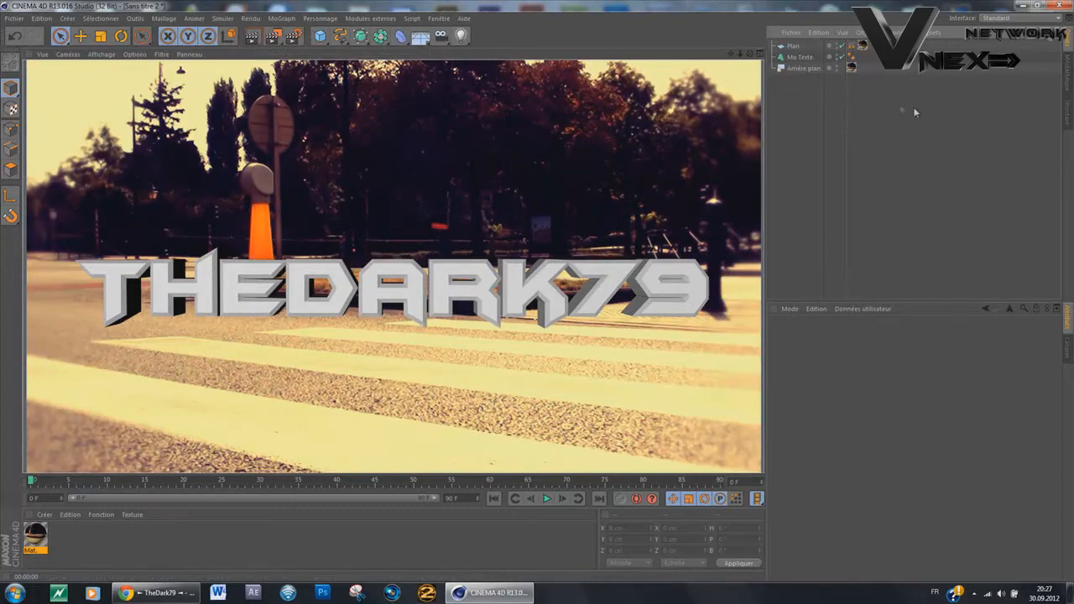
{"action": "left_click", "coordinate": [805, 101]}
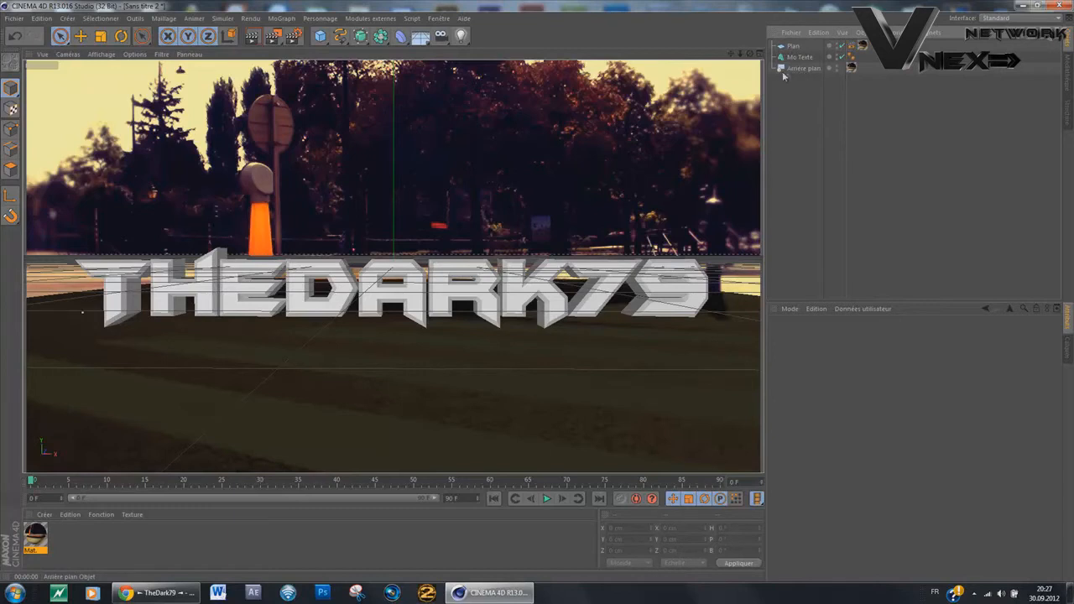
{"action": "left_click", "coordinate": [221, 535]}
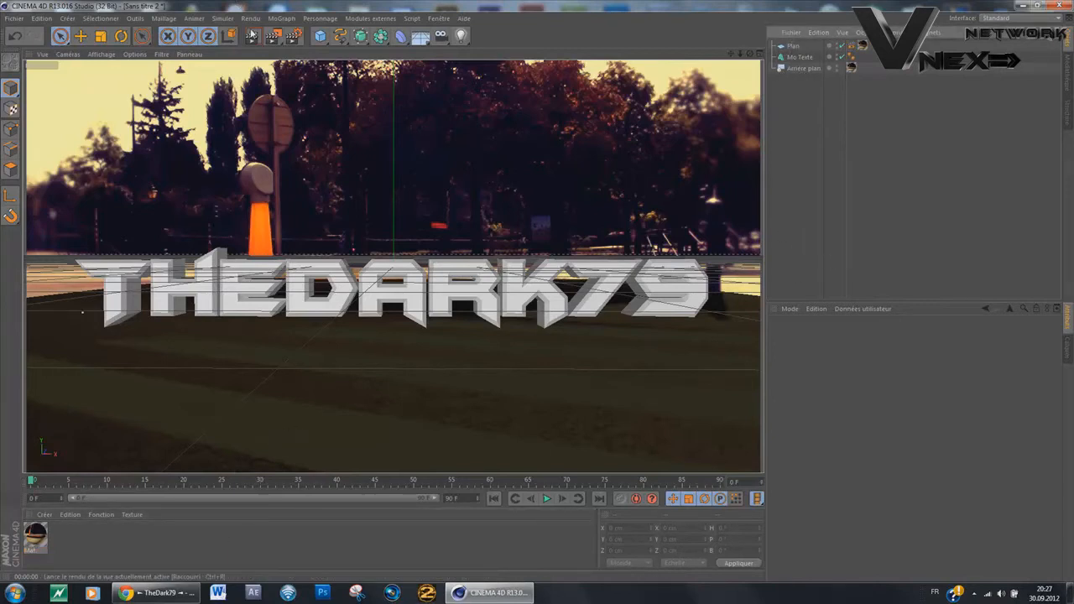
Step: Add an omni light, place it at about 100.6 cm on Y and -162.5 cm on Z, and render the view
{"action": "left_click", "coordinate": [462, 38]}
{"action": "left_click", "coordinate": [489, 49]}
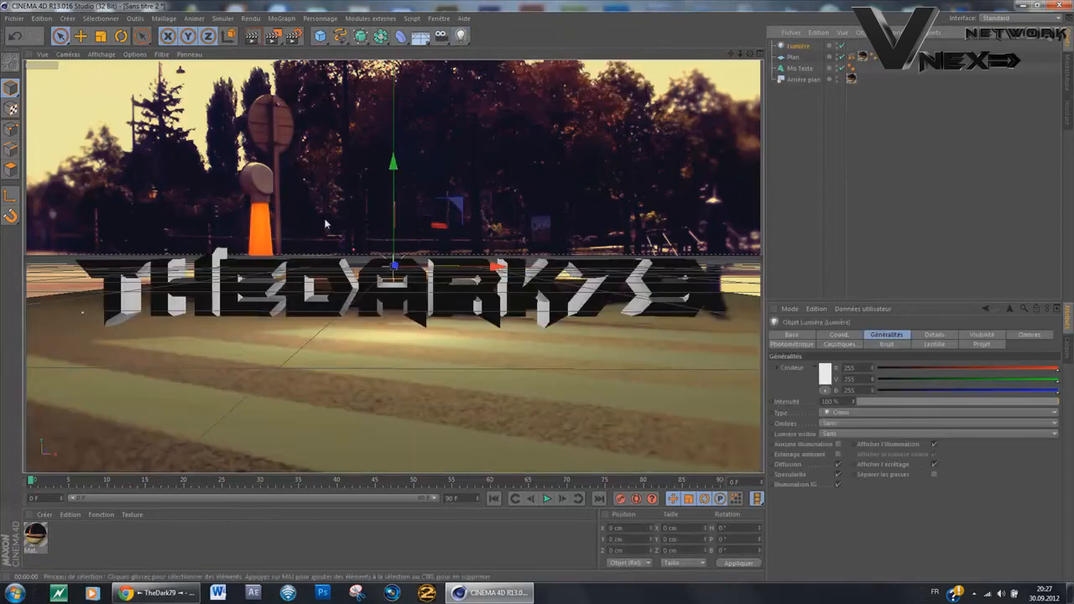
{"action": "left_click_drag", "start_coordinate": [395, 154], "coordinate": [401, 79]}
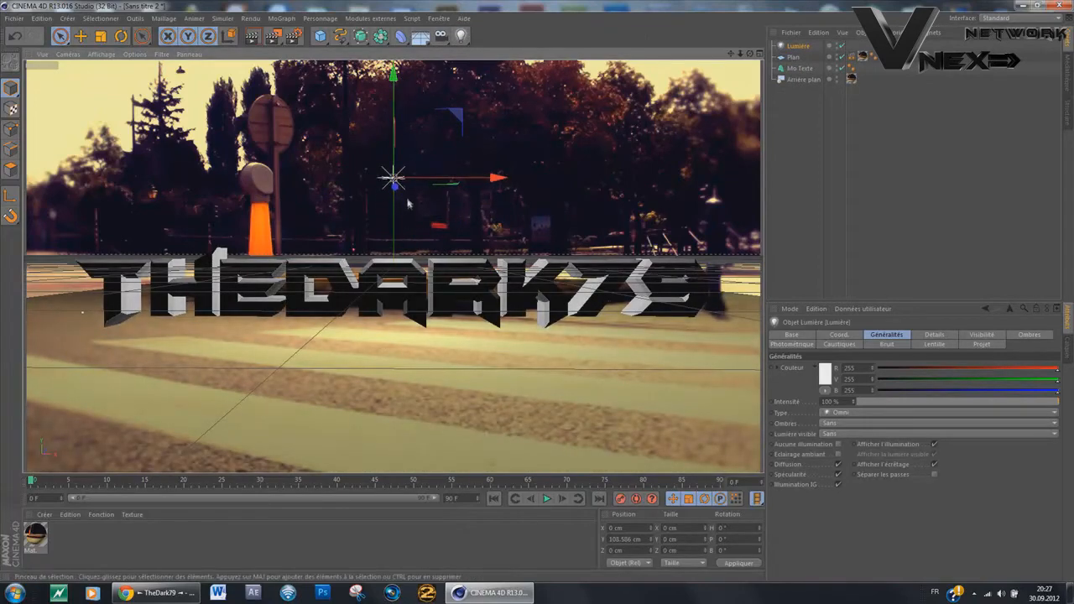
{"action": "left_click_drag", "start_coordinate": [395, 189], "coordinate": [348, 180]}
{"action": "left_click", "coordinate": [260, 38]}
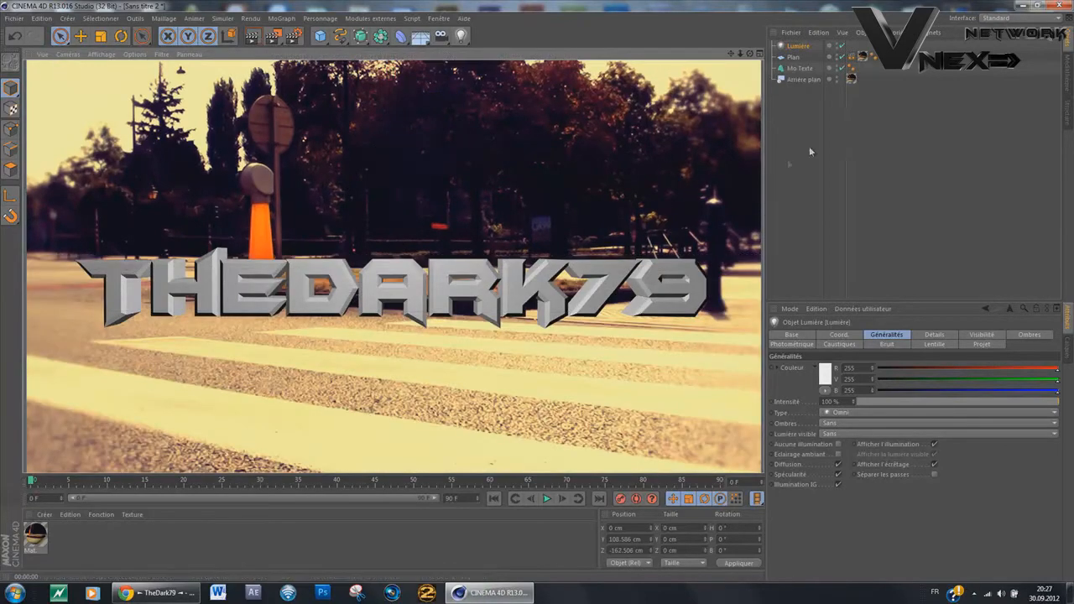
Step: Set the light's shadow type to soft shadow maps (Masques d'ombres, ombres diffuses)
{"action": "left_click", "coordinate": [799, 47]}
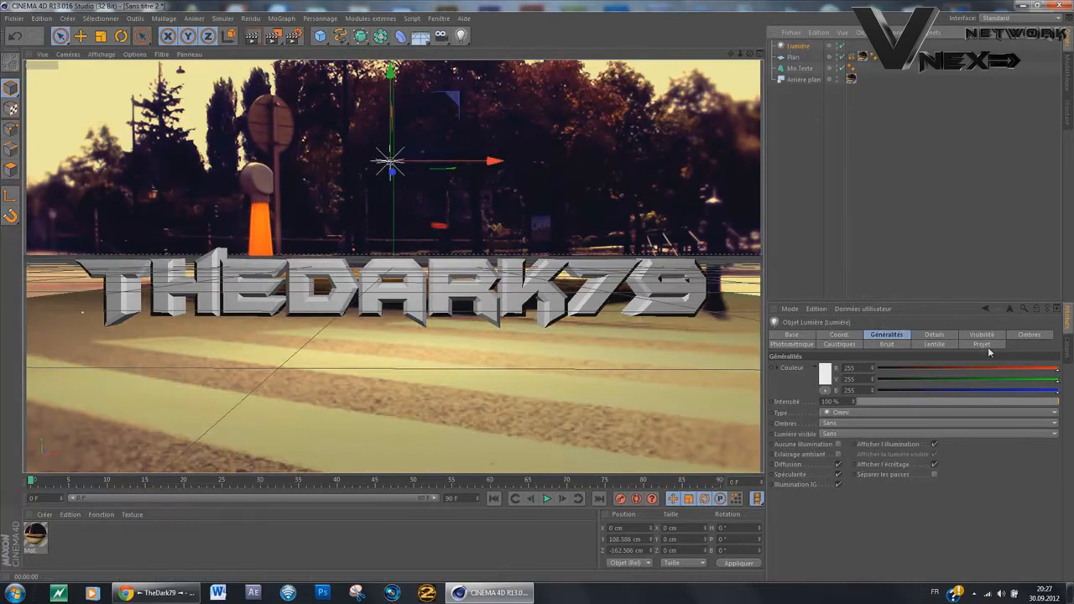
{"action": "left_click", "coordinate": [1025, 334]}
{"action": "left_click", "coordinate": [881, 367]}
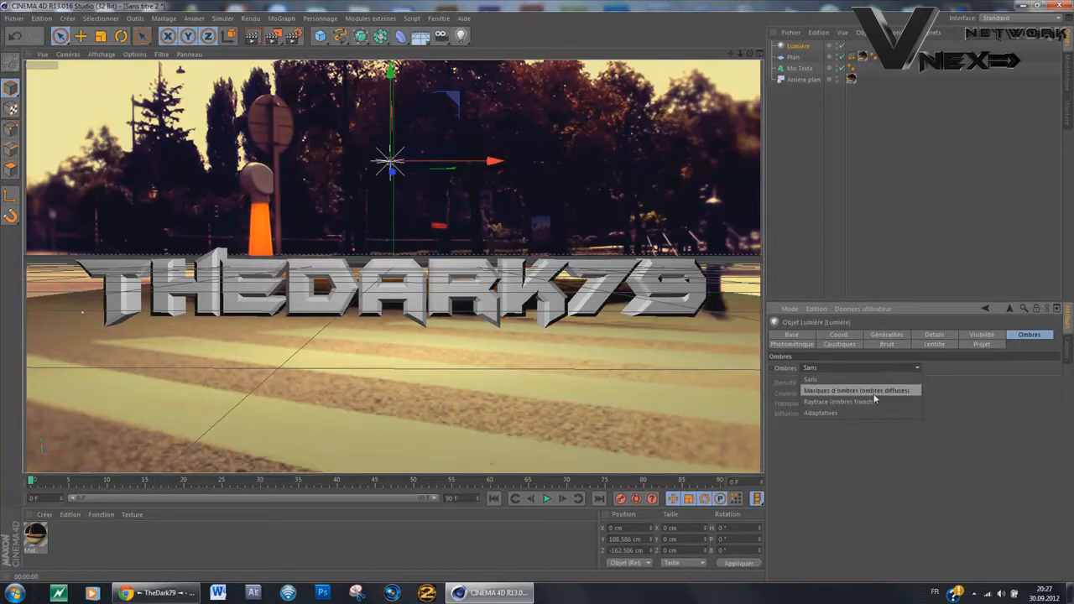
{"action": "left_click", "coordinate": [874, 393]}
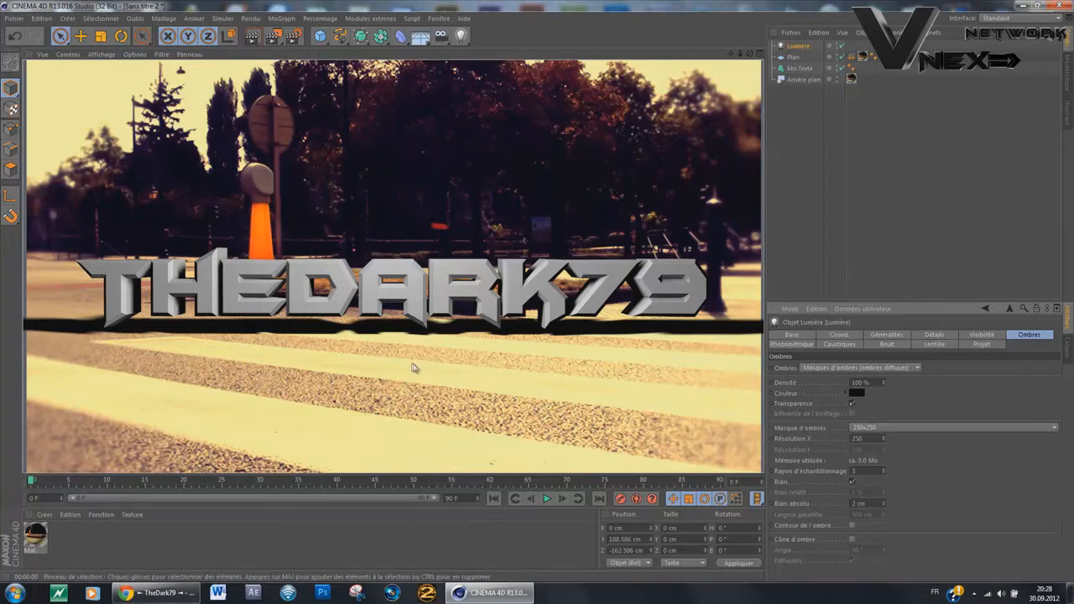
Step: Test a 70 % shadow density on the light, settle on 89 %, render the view, and deselect the light
{"action": "left_click", "coordinate": [884, 382]}
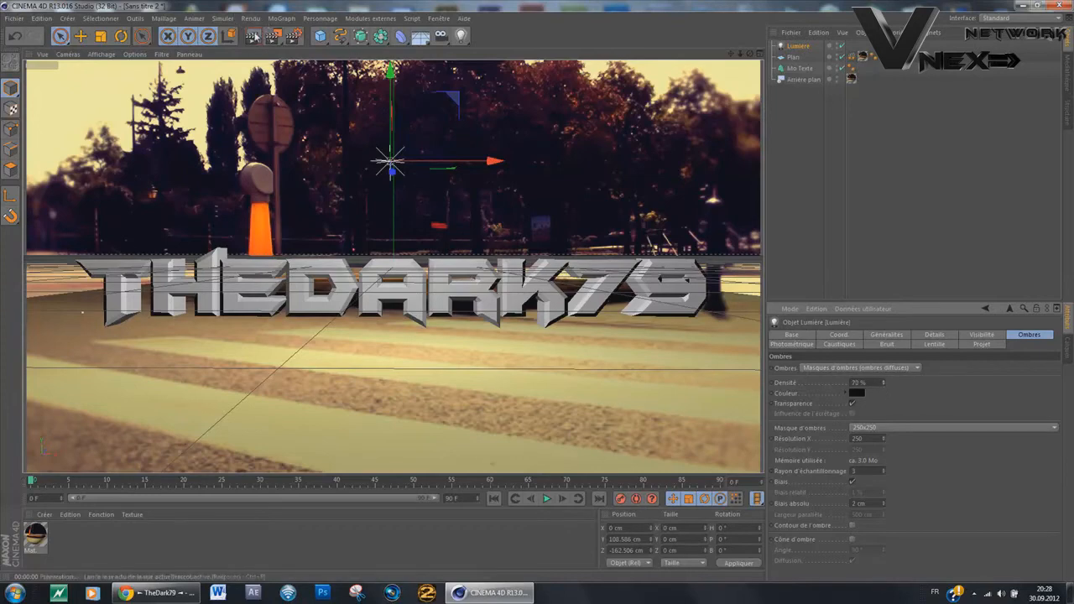
{"action": "left_click", "coordinate": [253, 36]}
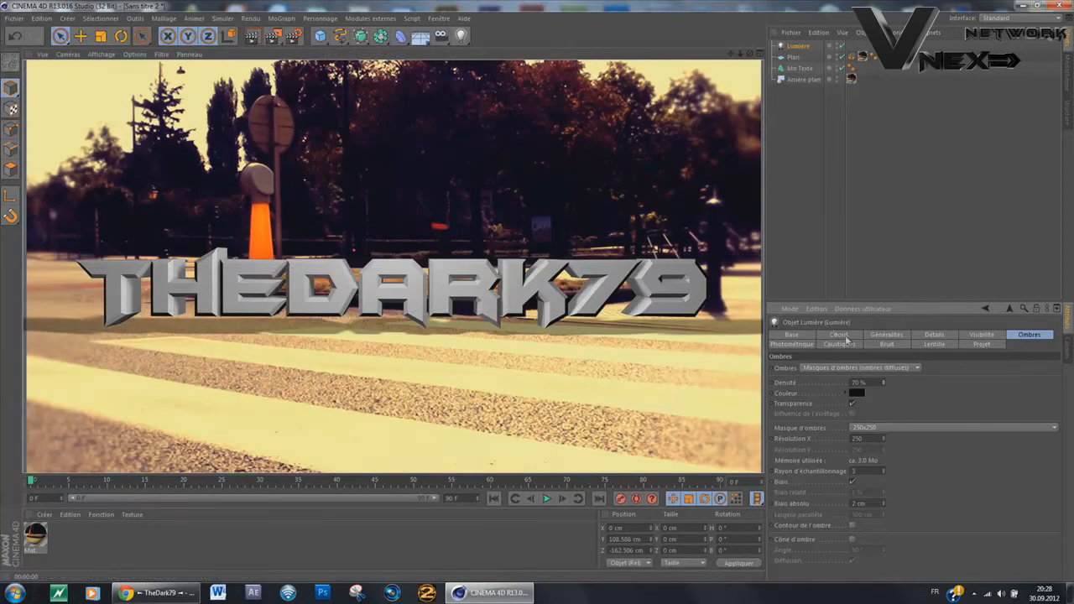
{"action": "left_click", "coordinate": [885, 383]}
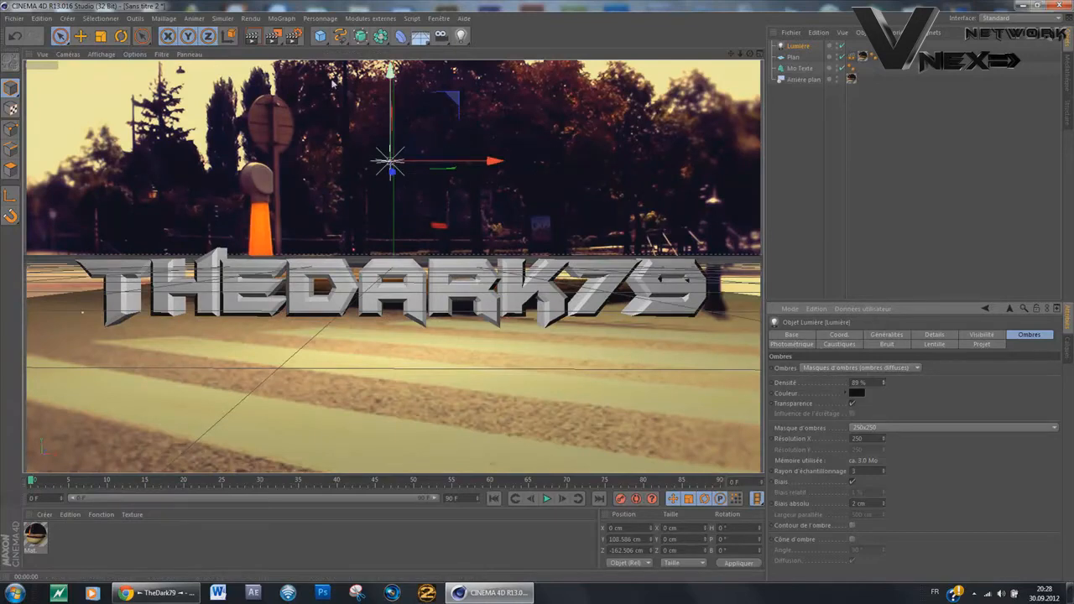
{"action": "left_click", "coordinate": [259, 39]}
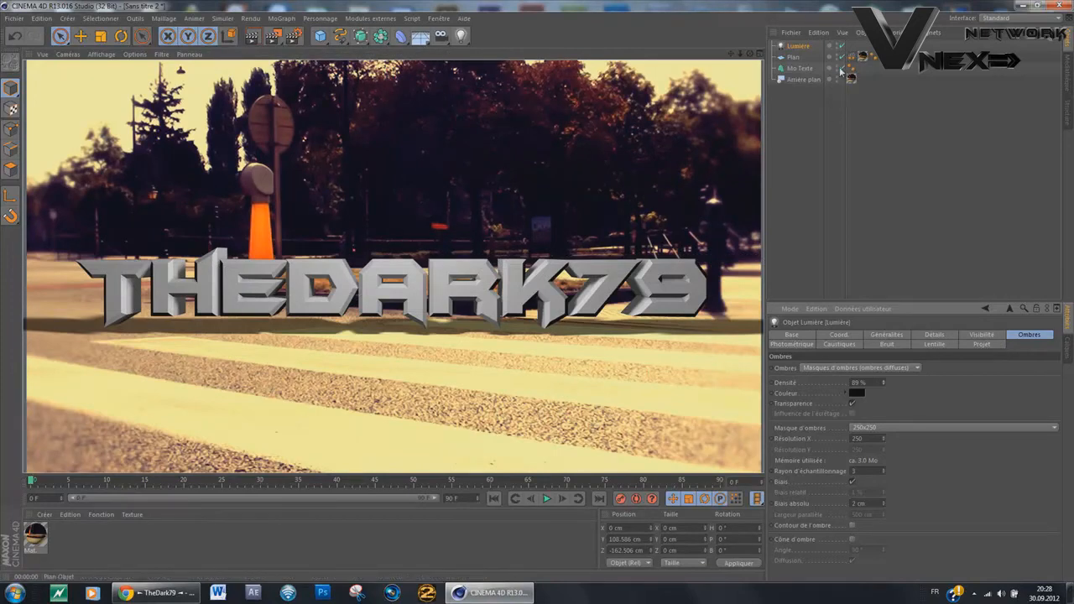
{"action": "left_click", "coordinate": [806, 118]}
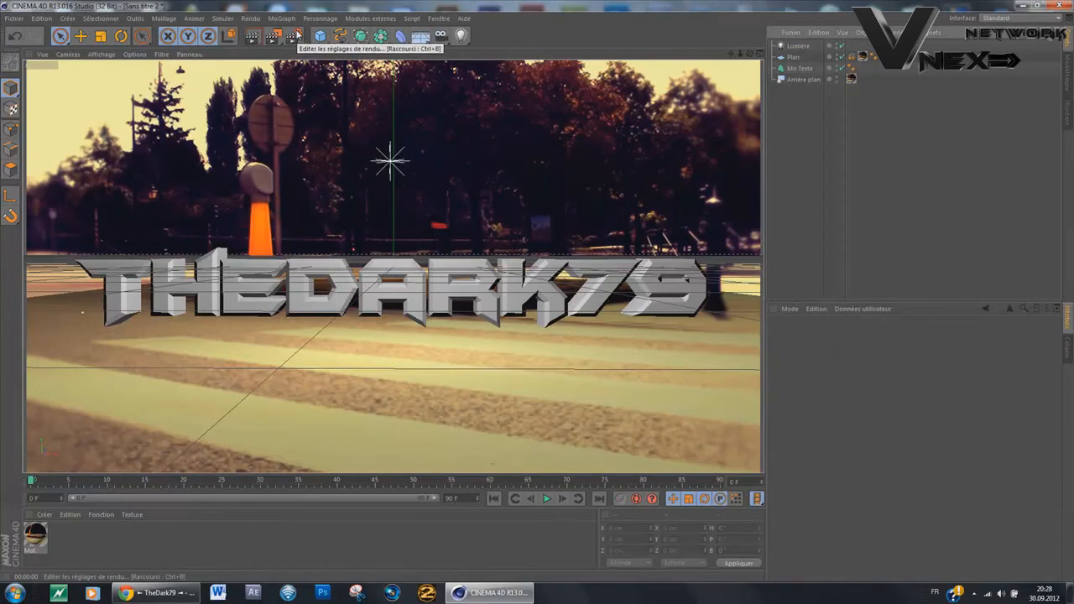
Step: In the render settings, set the starting frame (De) to 1 and the saved image format to PNG
{"action": "left_click", "coordinate": [297, 33]}
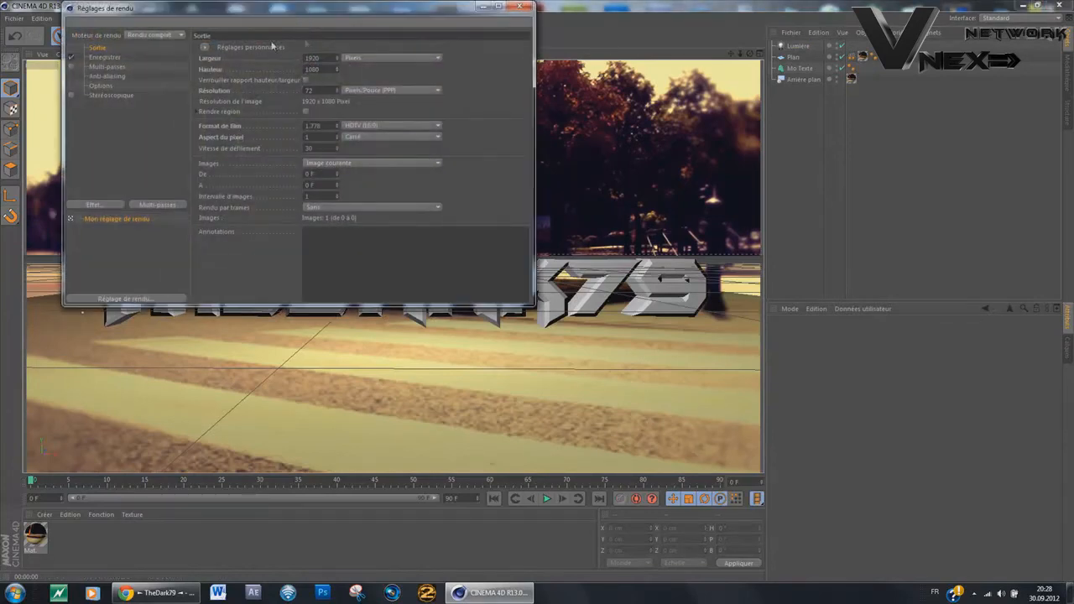
{"action": "type", "text": "1"}
{"action": "left_click", "coordinate": [307, 185]}
{"action": "left_click", "coordinate": [104, 57]}
{"action": "left_click", "coordinate": [295, 80]}
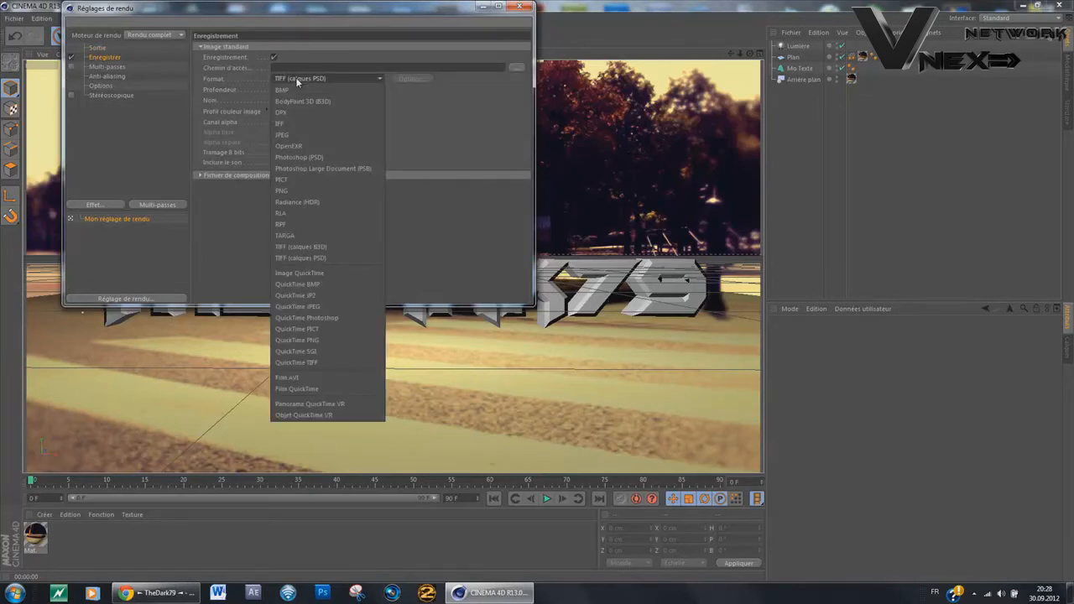
{"action": "left_click", "coordinate": [331, 191]}
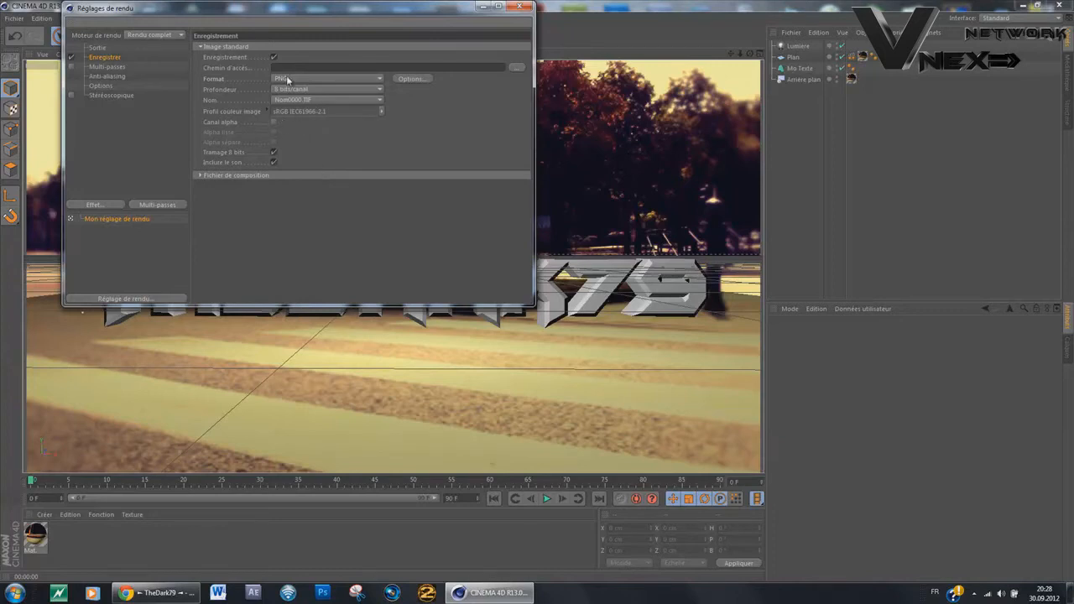
Step: Set the render output file to tutorialyoutube1 on the desktop (Bureau) and close the render settings
{"action": "left_click", "coordinate": [516, 68]}
{"action": "left_click", "coordinate": [123, 118]}
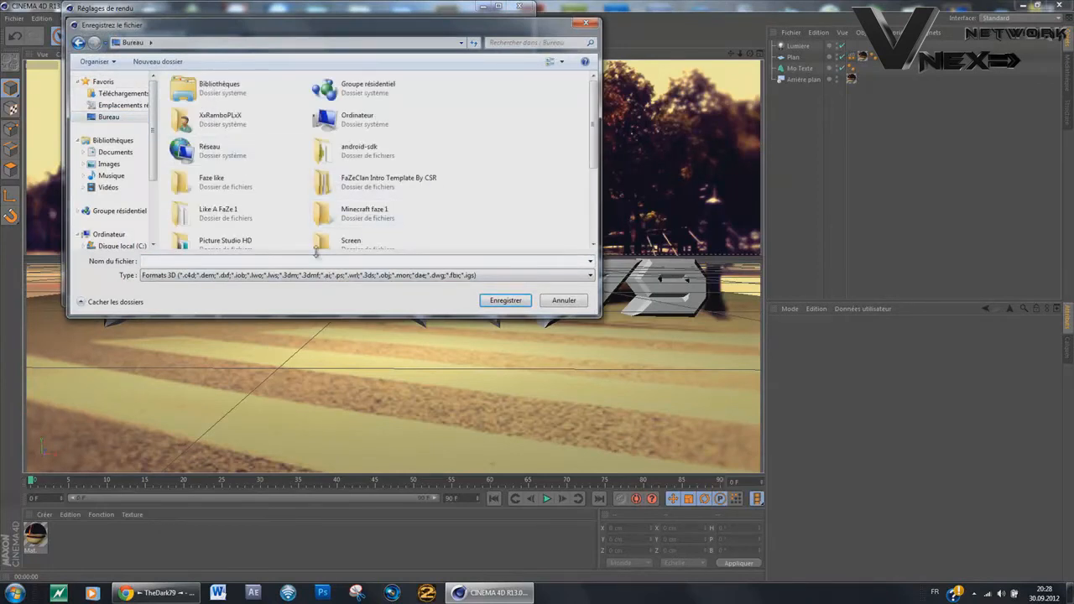
{"action": "type", "text": "tutorialyoutube1"}
{"action": "left_click", "coordinate": [521, 300]}
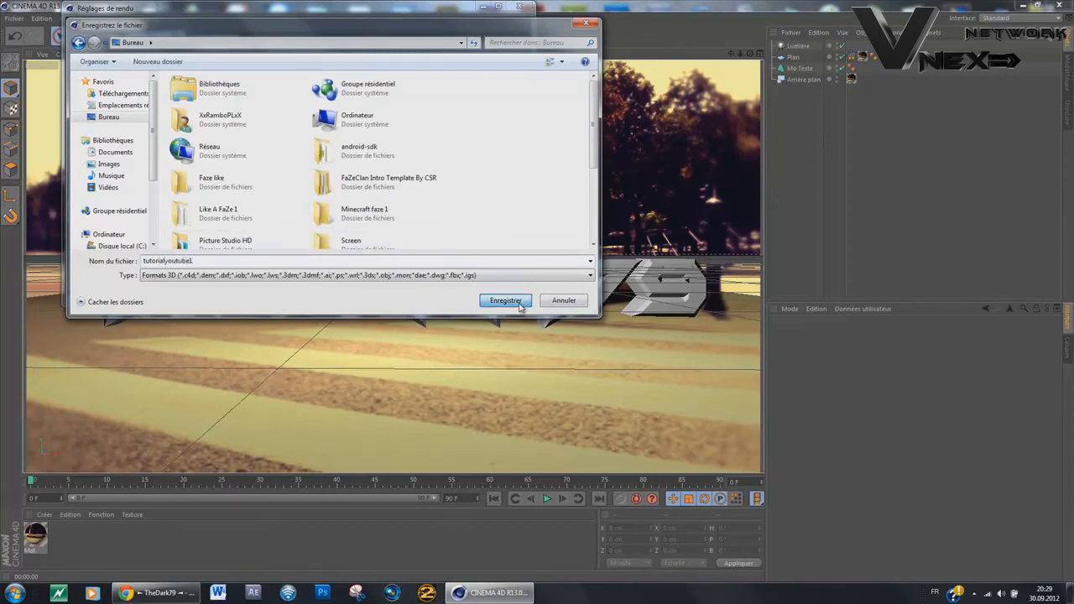
{"action": "left_click", "coordinate": [521, 6]}
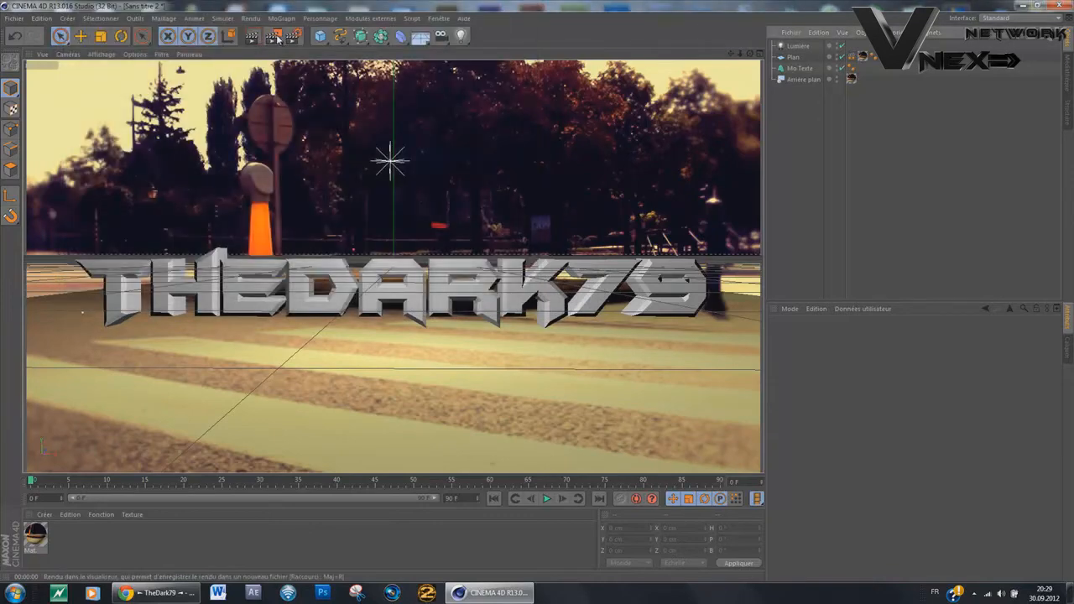
Step: Render the scene to the picture viewer (Visualiseur), inspect the text and its ground shadow, and close the viewer
{"action": "left_click", "coordinate": [275, 36]}
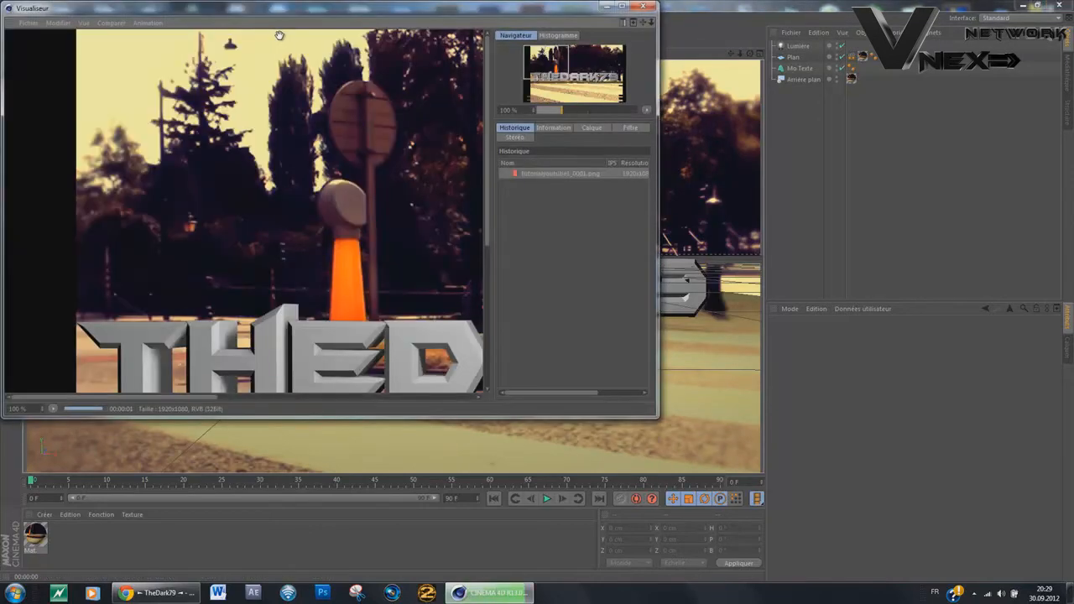
{"action": "left_click_drag", "start_coordinate": [399, 178], "coordinate": [244, 45]}
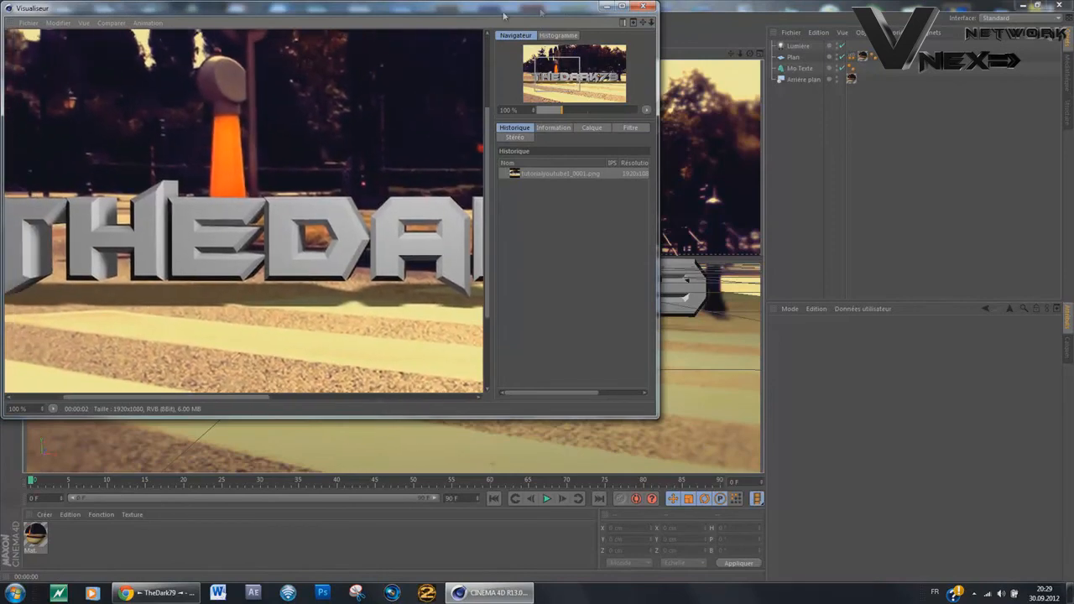
{"action": "left_click", "coordinate": [647, 7]}
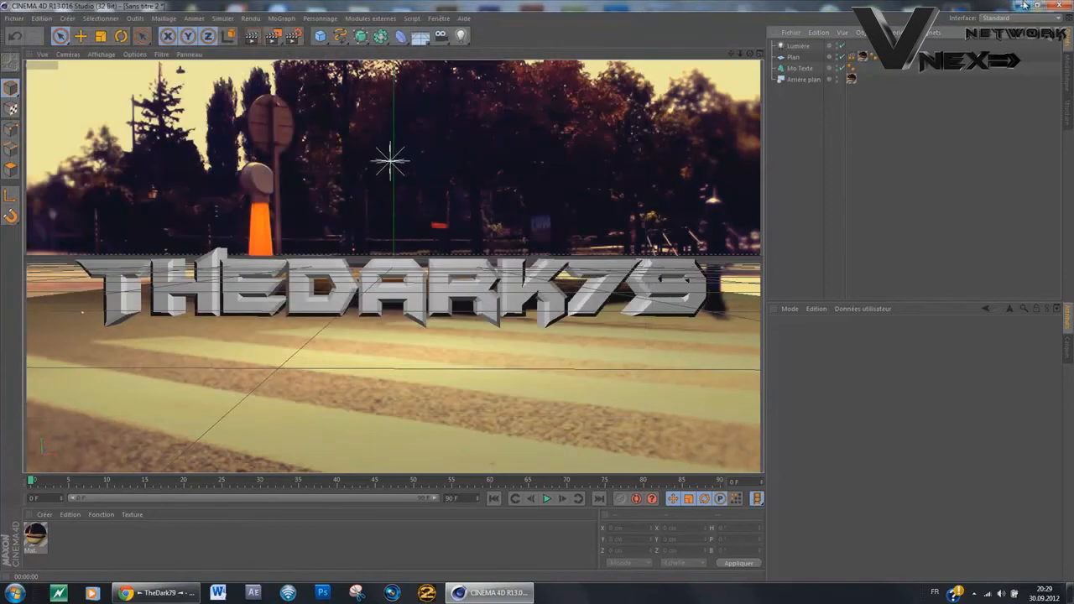
Step: Minimize CINEMA 4D, move the rendered tutorialyoutube1 image beside the other pictures on the desktop, view it, and close the photo viewer
{"action": "left_click", "coordinate": [1022, 5]}
{"action": "left_click_drag", "start_coordinate": [147, 491], "coordinate": [578, 148]}
{"action": "double_click", "coordinate": [576, 144]}
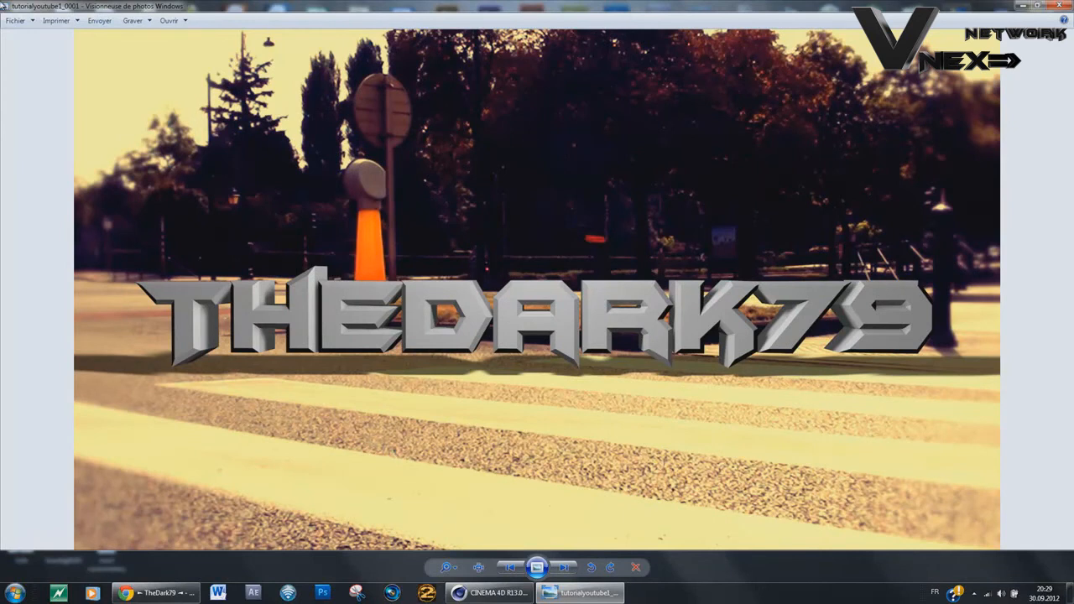
{"action": "left_click", "coordinate": [1048, 6]}
{"action": "left_click_drag", "start_coordinate": [744, 162], "coordinate": [737, 156]}
{"action": "left_click", "coordinate": [850, 205]}
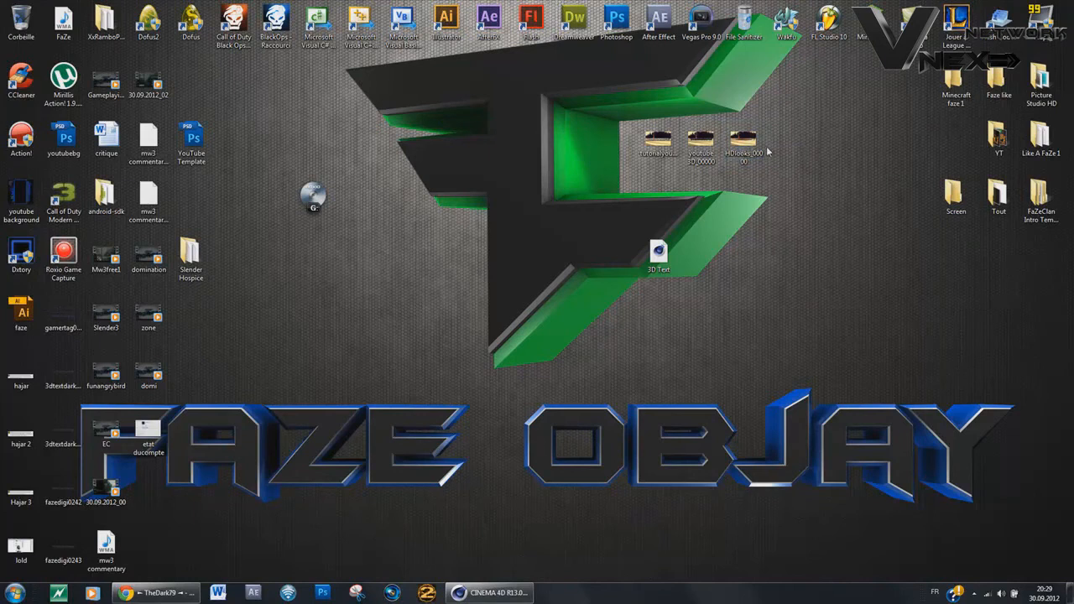
{"action": "left_click_drag", "start_coordinate": [617, 104], "coordinate": [810, 170]}
{"action": "left_click_drag", "start_coordinate": [609, 107], "coordinate": [811, 185]}
{"action": "left_click", "coordinate": [811, 184]}
{"action": "left_click_drag", "start_coordinate": [592, 81], "coordinate": [820, 194]}
{"action": "left_click", "coordinate": [821, 194]}
Step: Open the rendered tutorialyoutube1 image once more for viewing and close it
{"action": "double_click", "coordinate": [661, 143]}
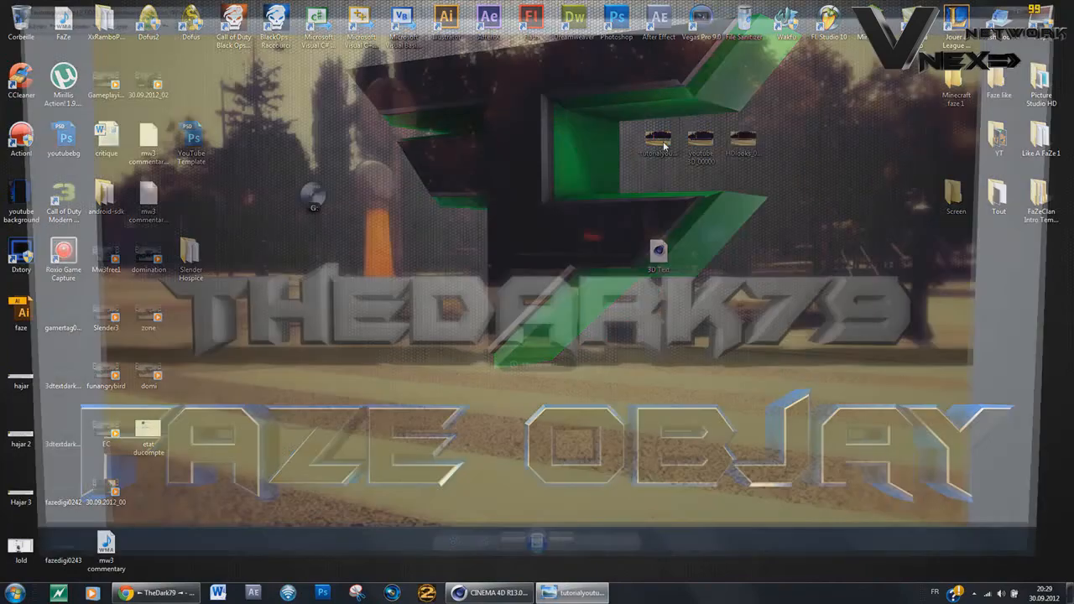
{"action": "key", "text": "Escape"}
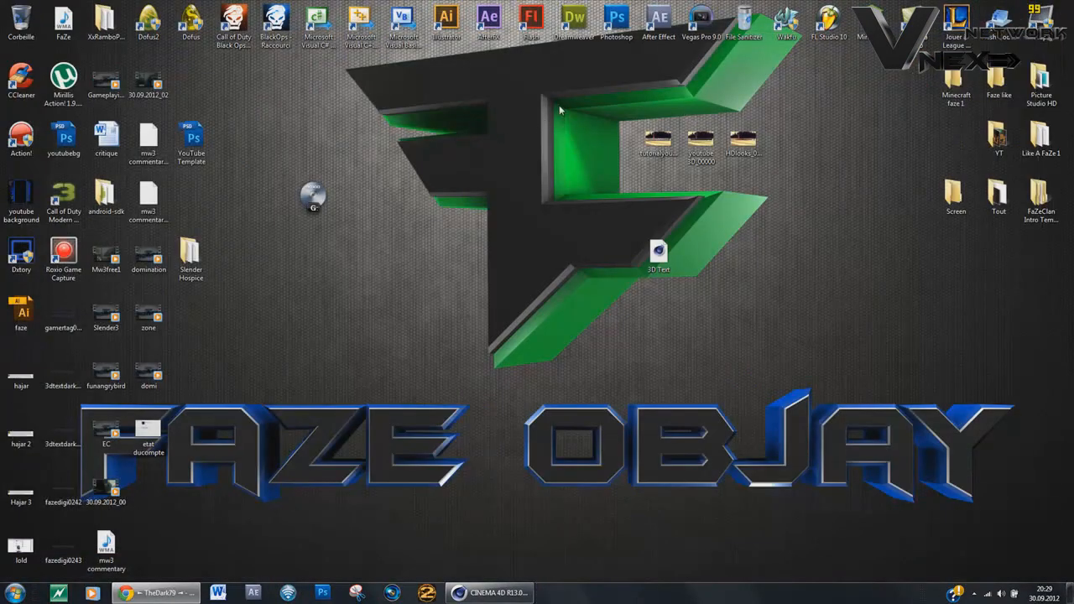
{"action": "left_click_drag", "start_coordinate": [334, 63], "coordinate": [453, 198]}
{"action": "left_click_drag", "start_coordinate": [504, 69], "coordinate": [780, 153]}
{"action": "left_click", "coordinate": [783, 212]}
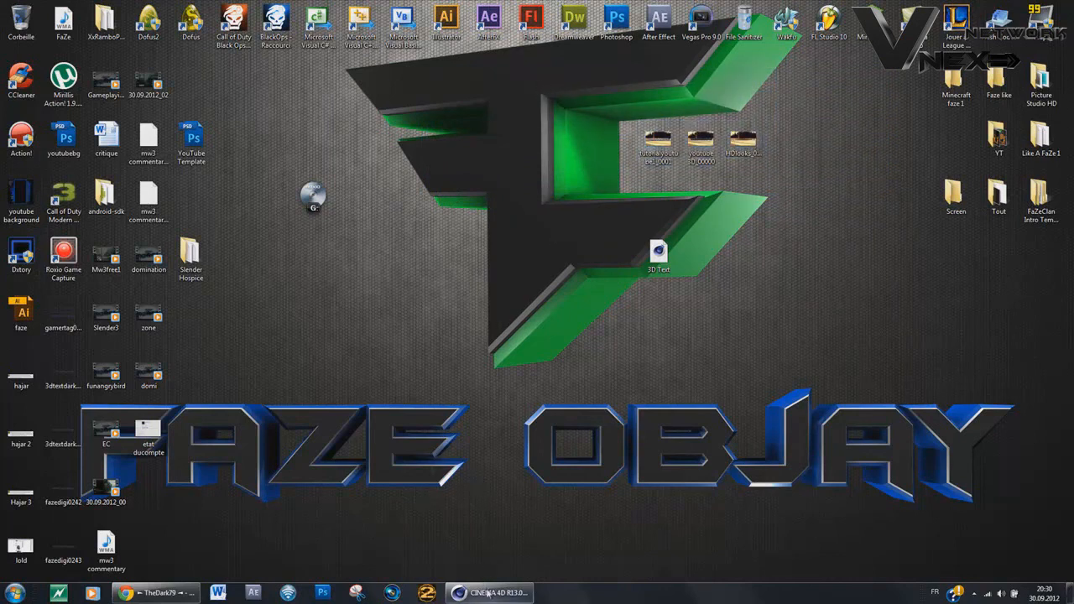
{"action": "left_click", "coordinate": [974, 593]}
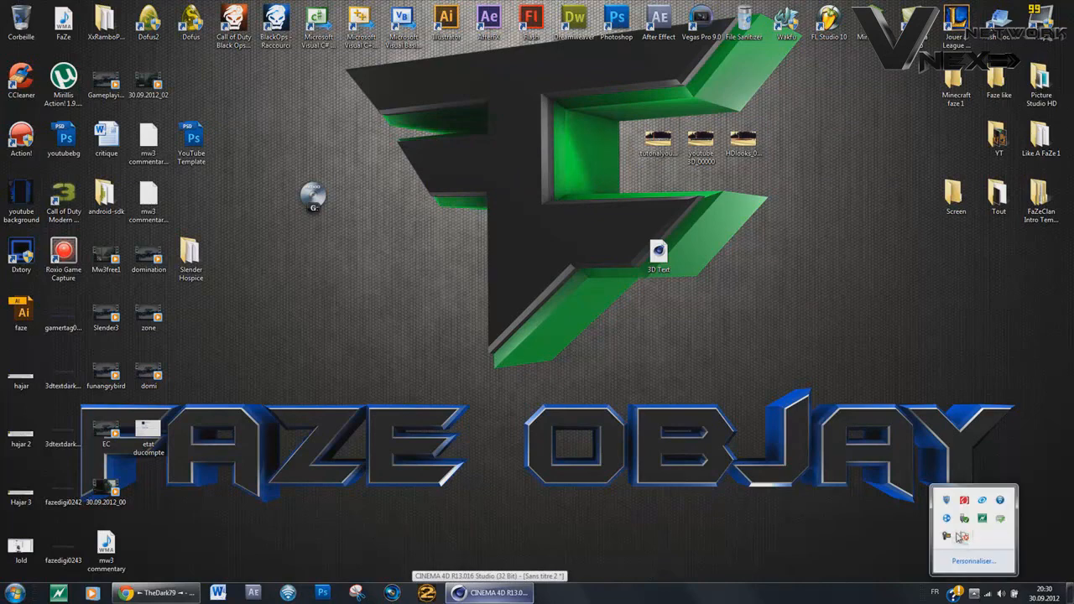